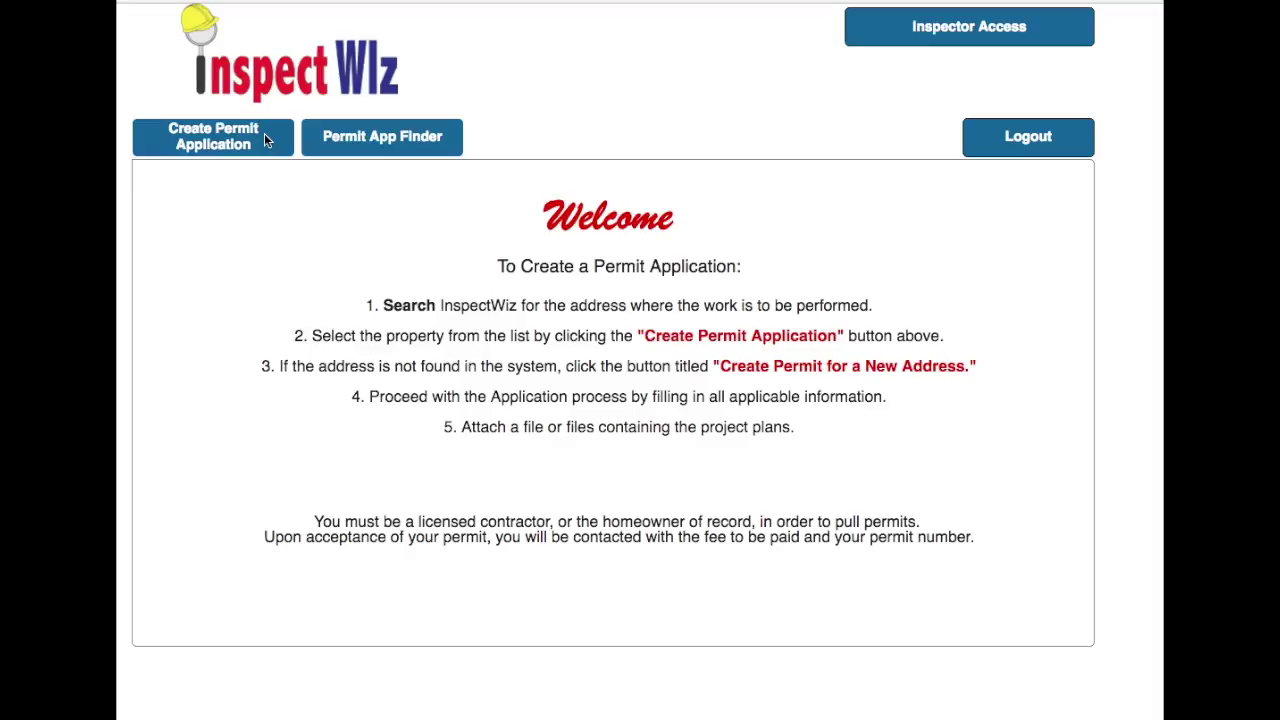
# - Start a new permit application, search addresses for 1111, and pick the Testing Avenue property
pyautogui.click(265, 138)
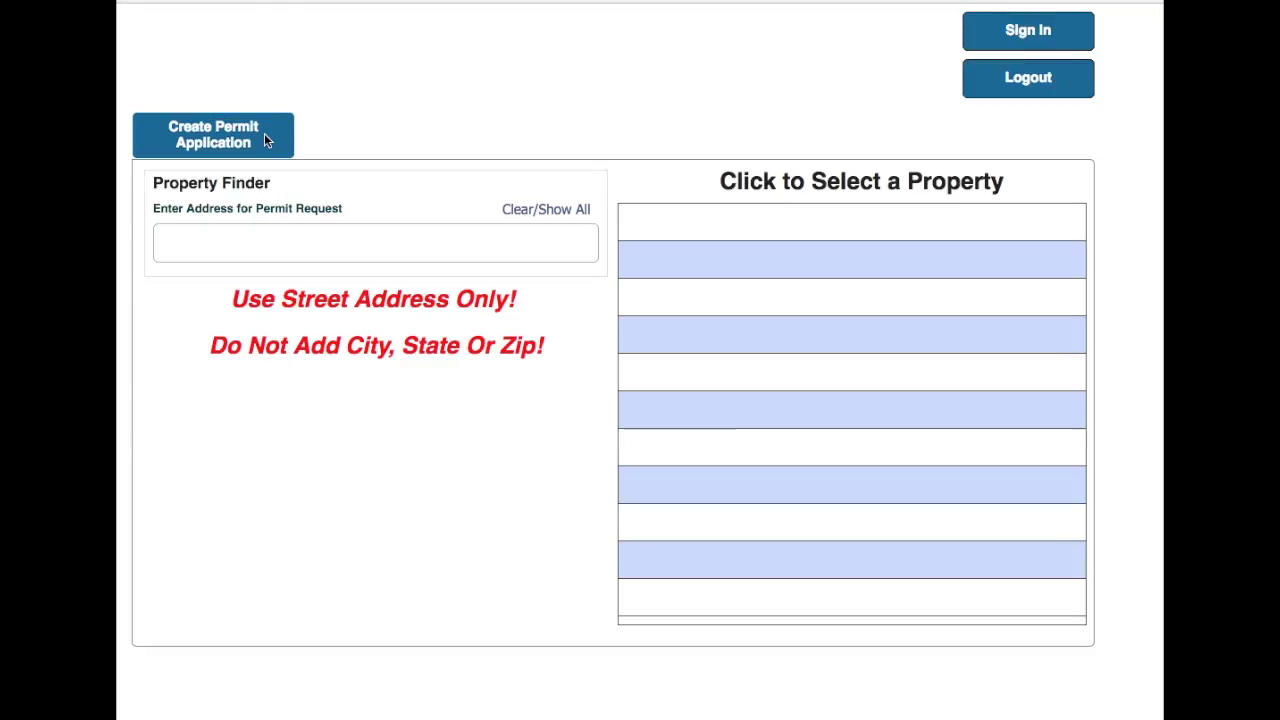
pyautogui.click(230, 245)
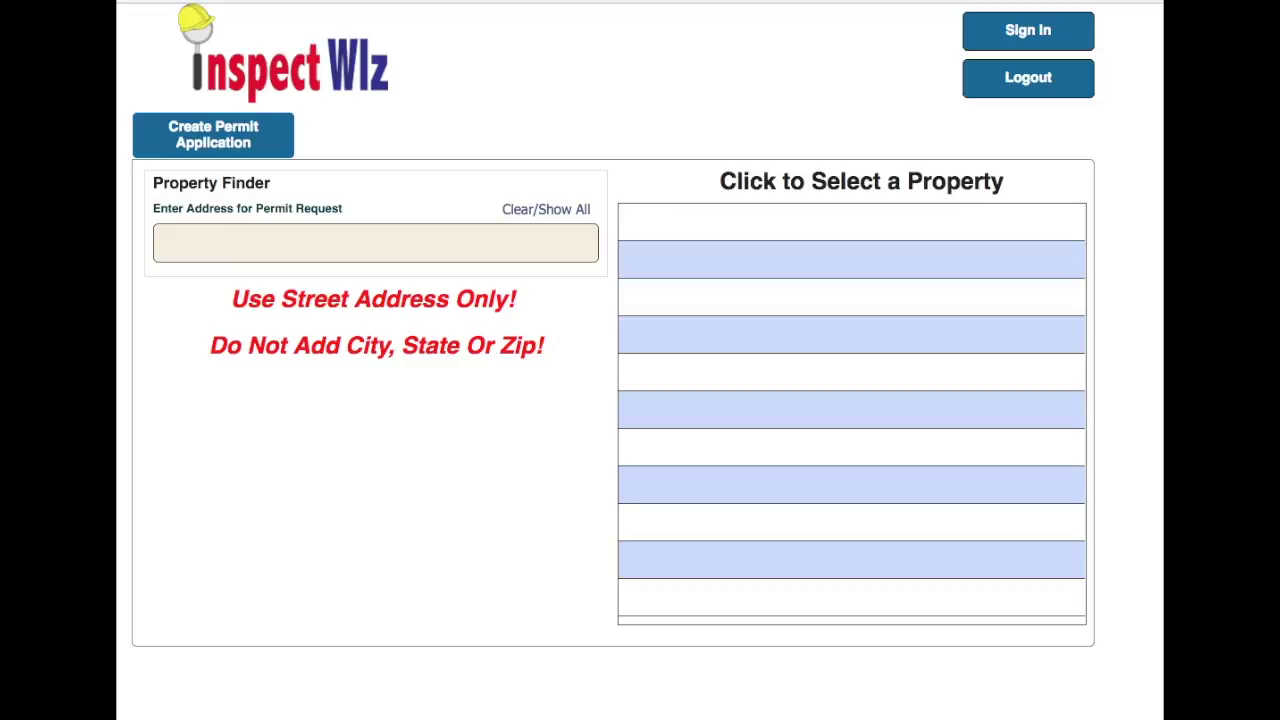
pyautogui.click(179, 237)
pyautogui.write('1111')
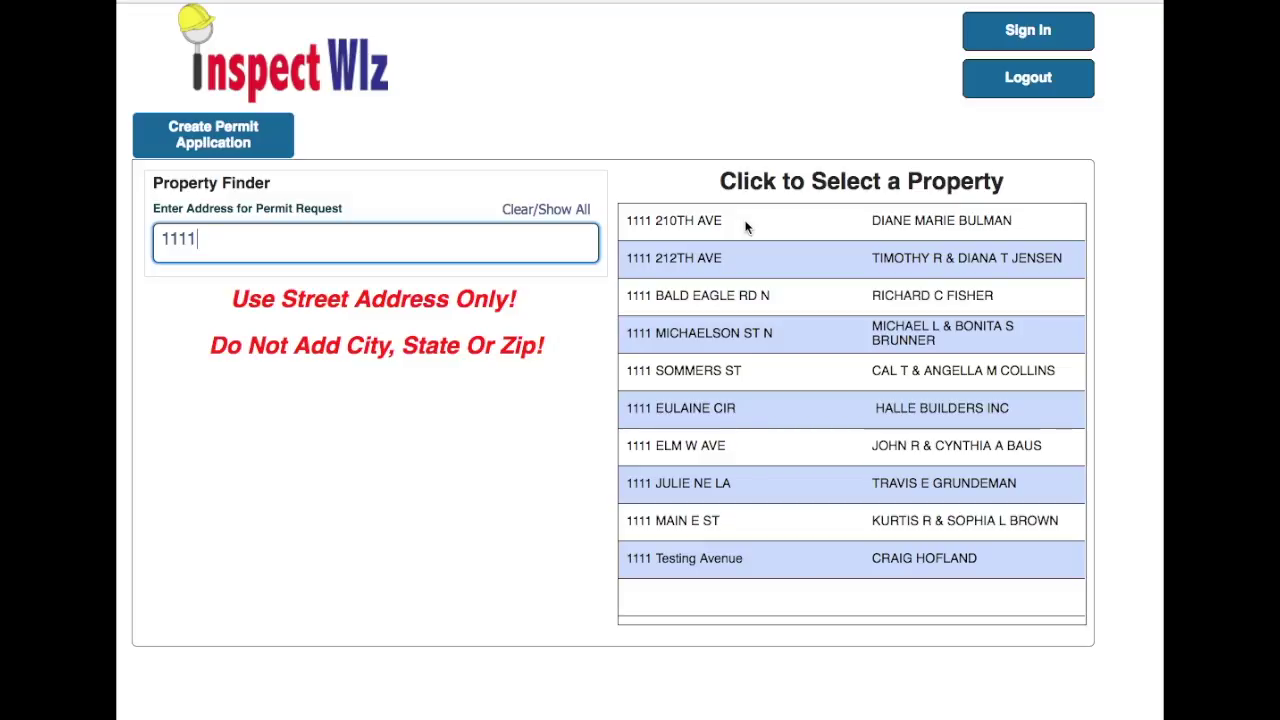
pyautogui.click(636, 557)
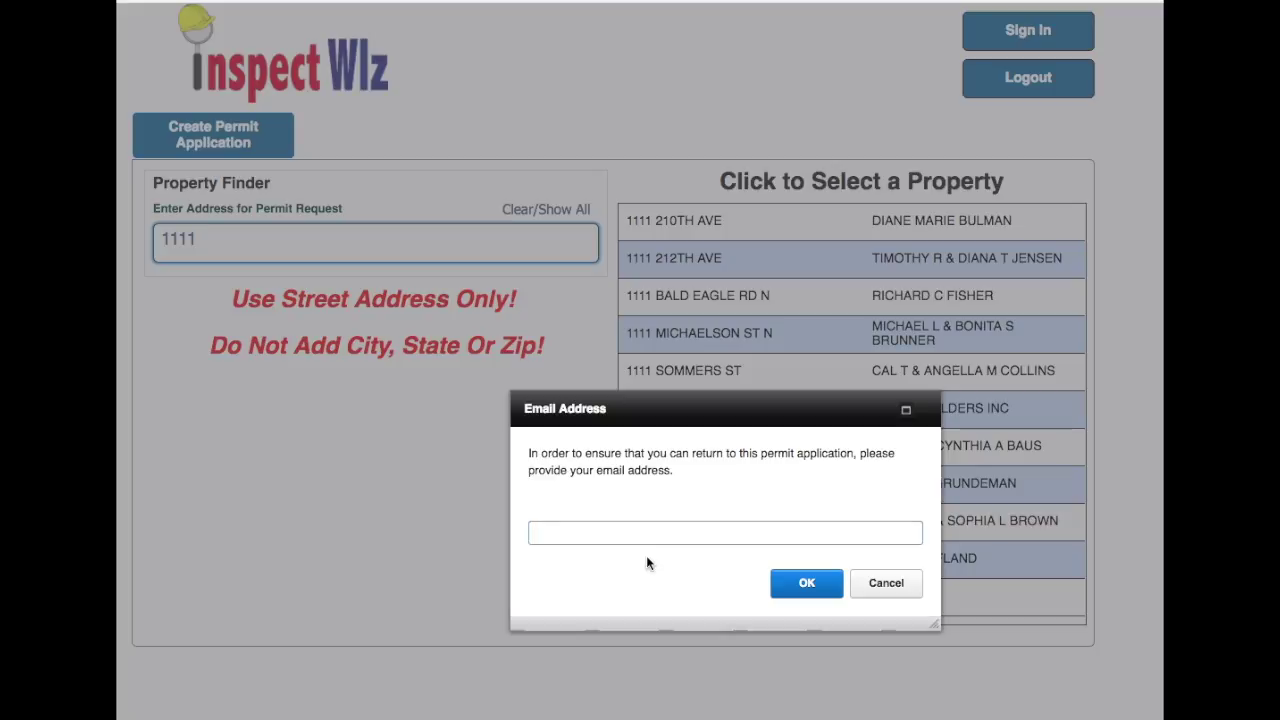
# - Enter the contact e-mail address and continue to permit application APP0713
pyautogui.click(806, 582)
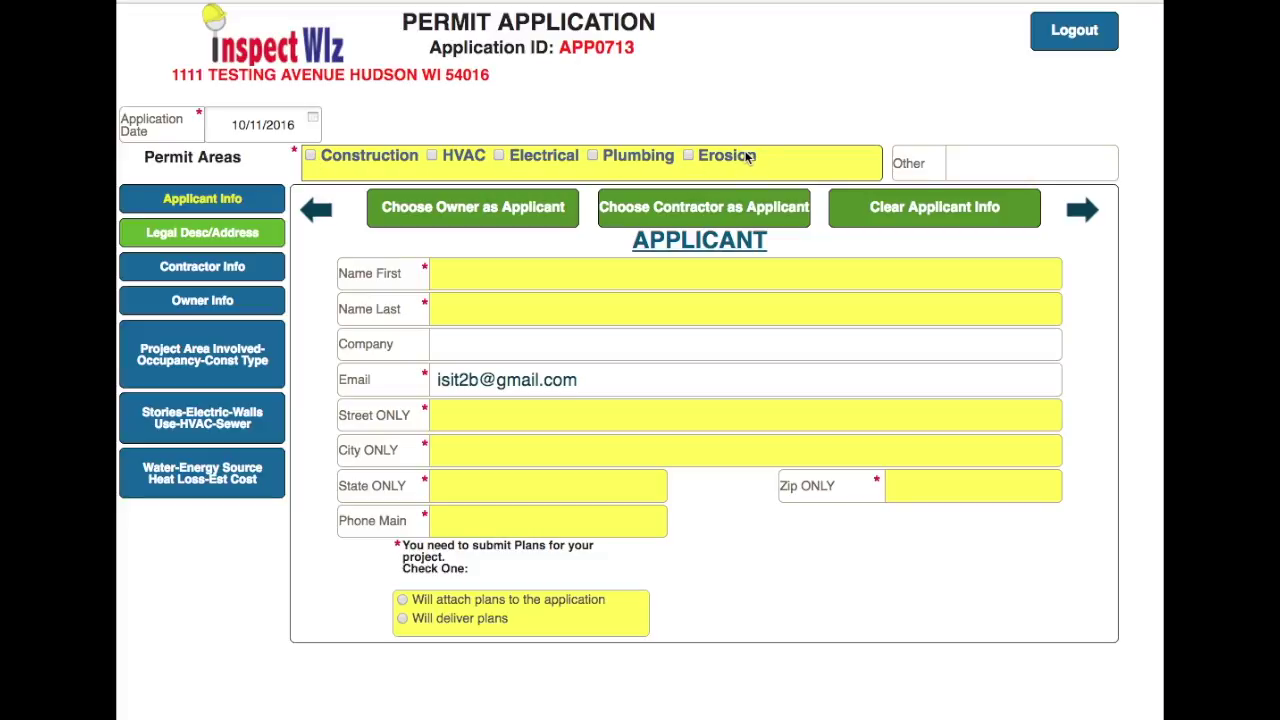
# - Mark the permit as Construction and enter the applicant's first and last name
pyautogui.click(311, 157)
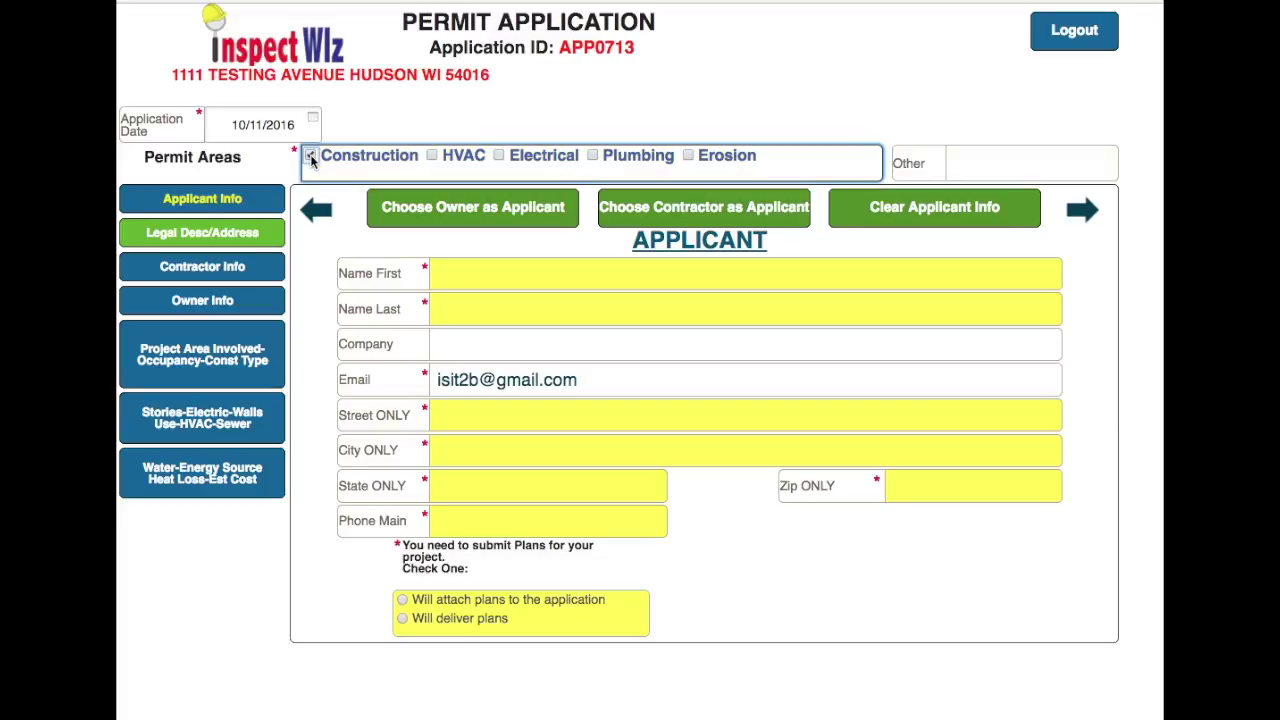
pyautogui.click(489, 272)
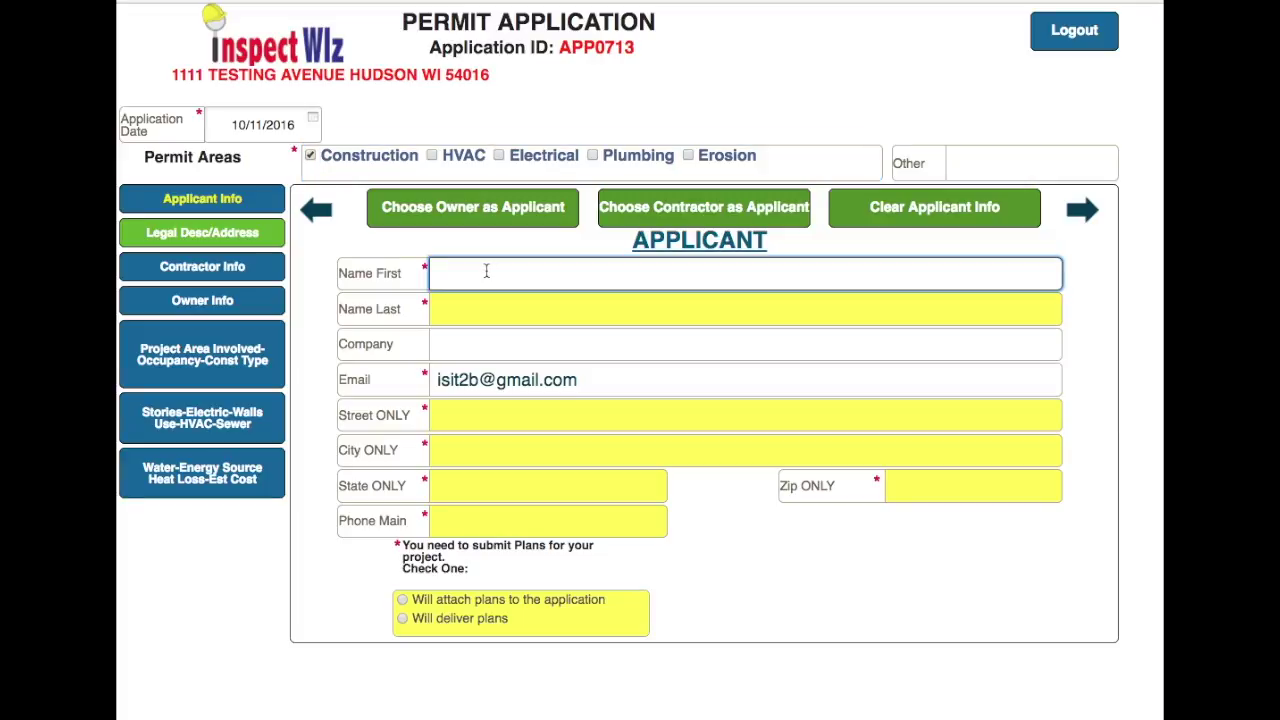
pyautogui.write('Joe')
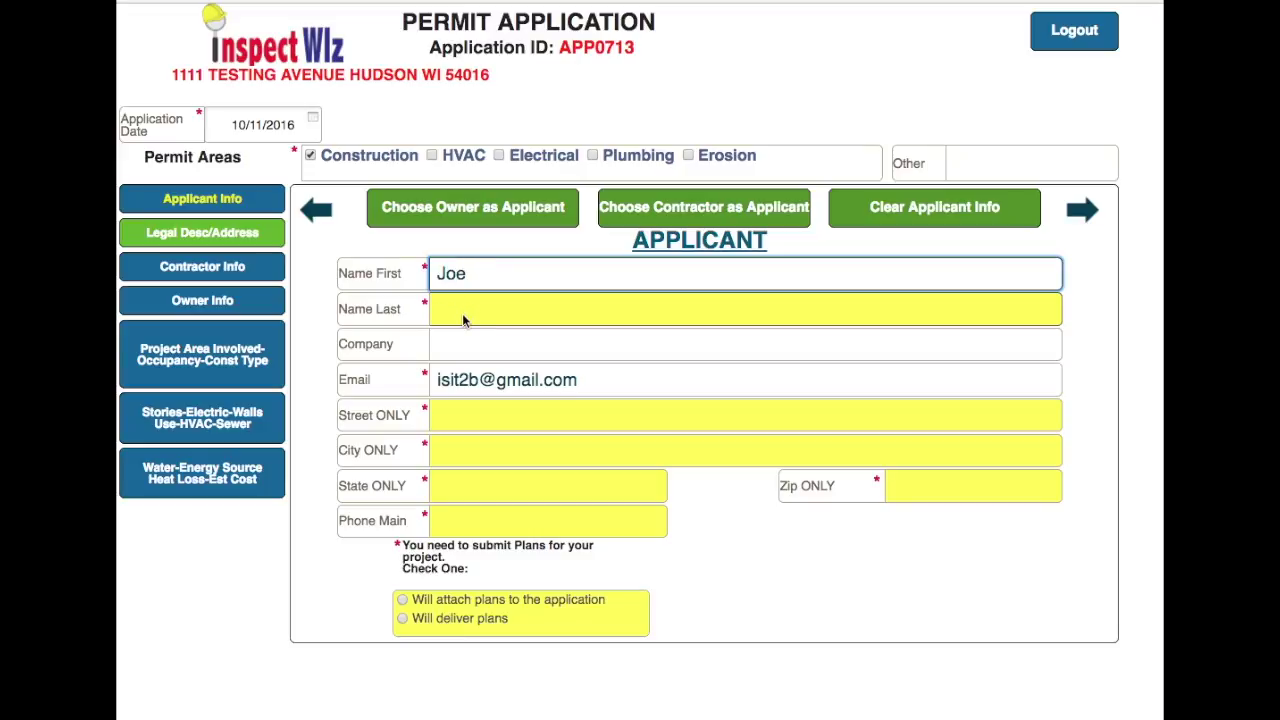
pyautogui.click(463, 314)
pyautogui.write('Smith')
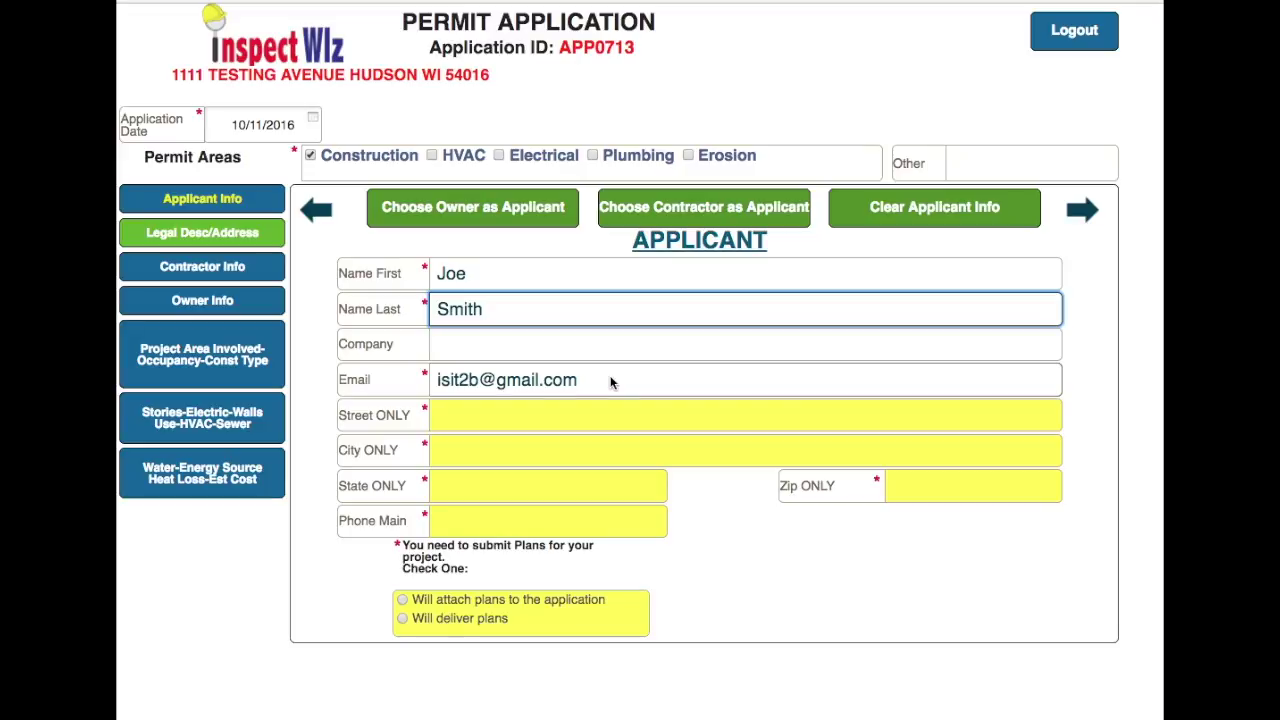
# - Fill in the applicant's street, city, state and zip code
pyautogui.click(489, 414)
pyautogui.write('123 ')
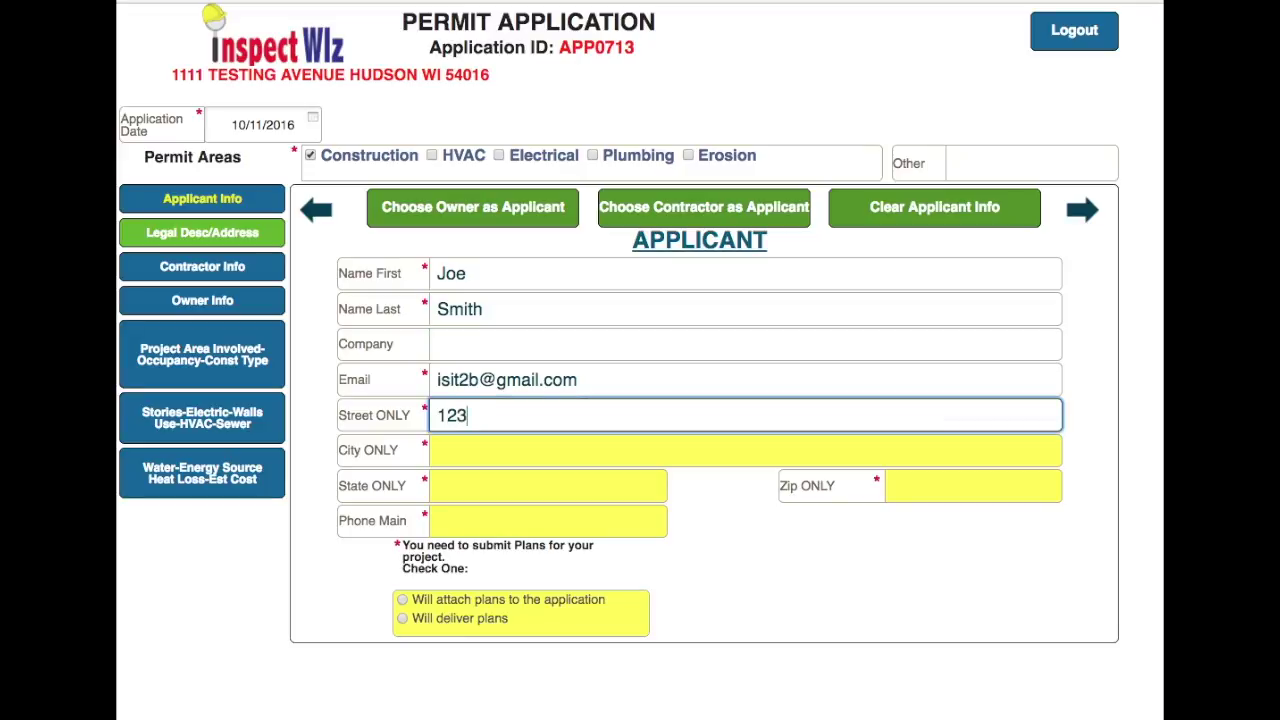
pyautogui.write('Main ')
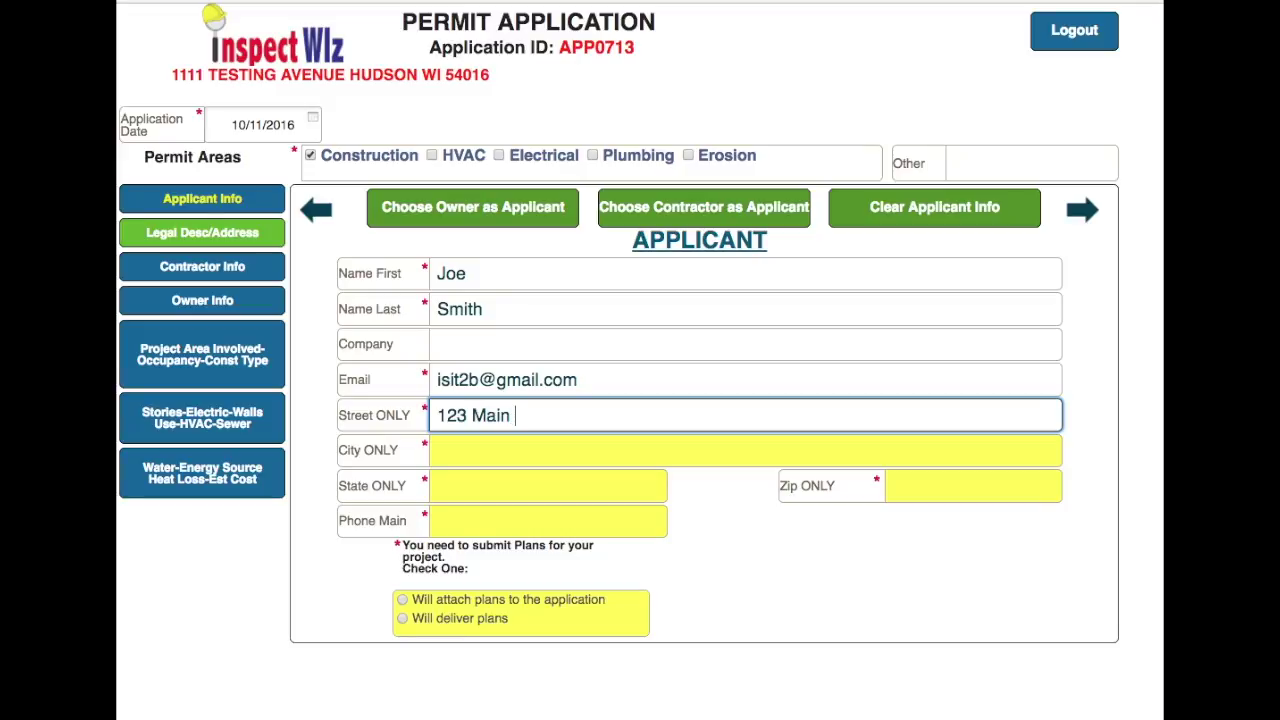
pyautogui.write('St.')
pyautogui.click(479, 457)
pyautogui.write('Test city')
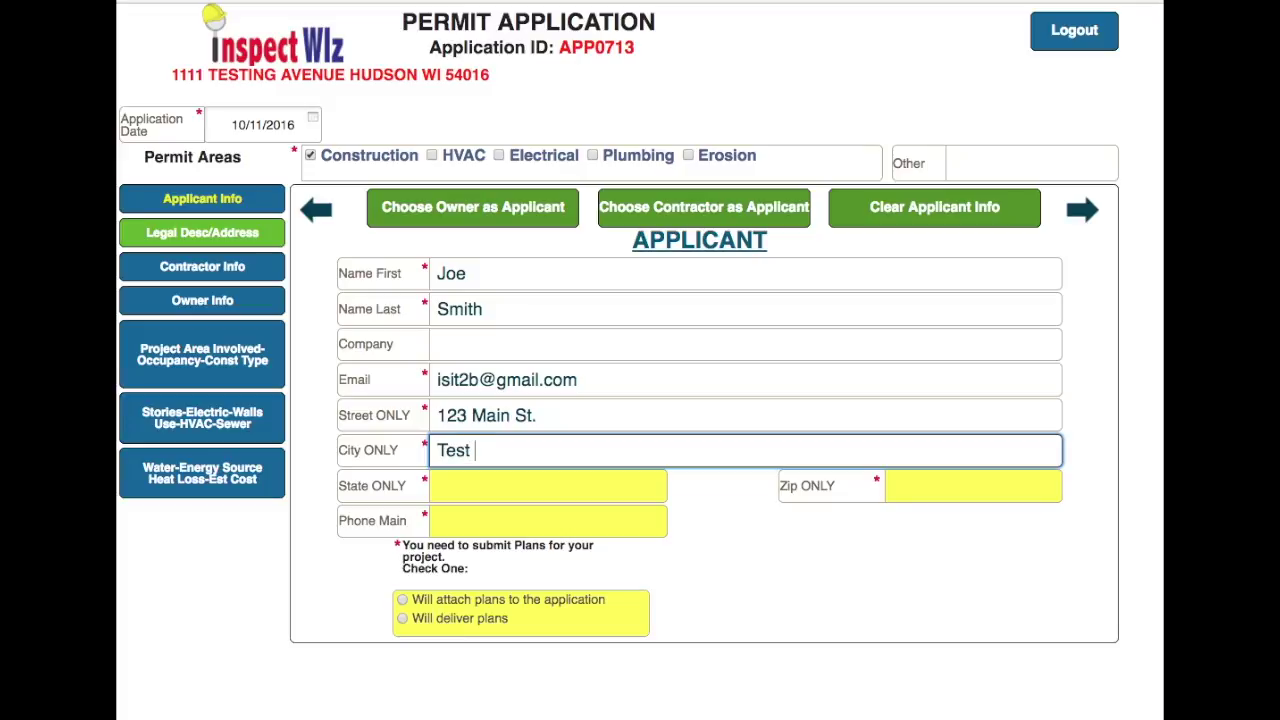
pyautogui.click(479, 486)
pyautogui.write('WI')
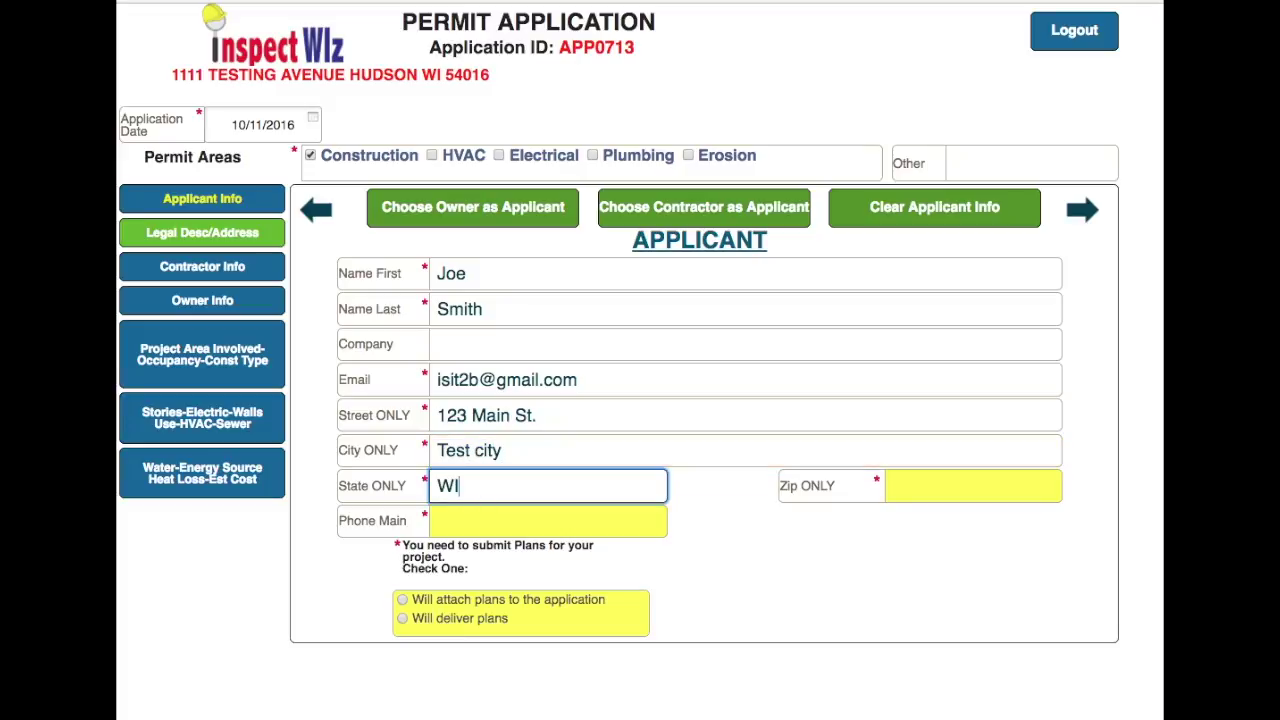
pyautogui.click(939, 481)
pyautogui.write('54000')
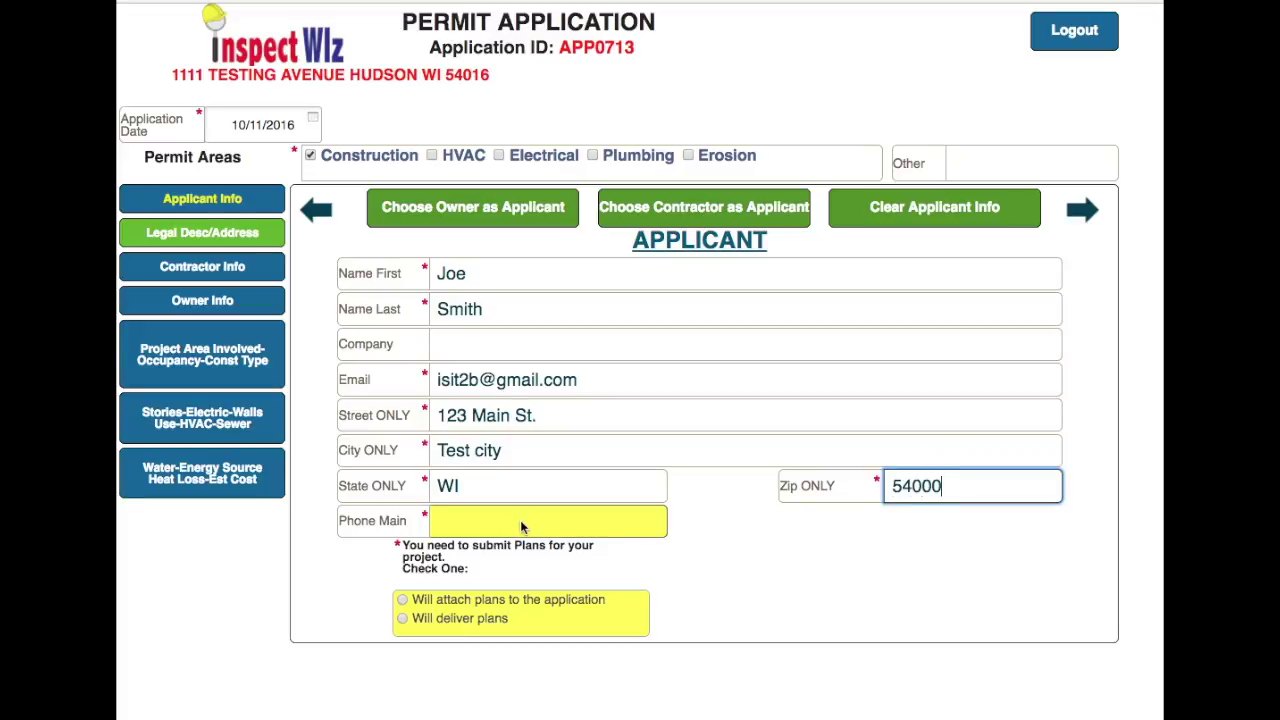
# - Enter the applicant's main phone number and choose 'Will attach plans to the application'
pyautogui.click(520, 520)
pyautogui.write('123')
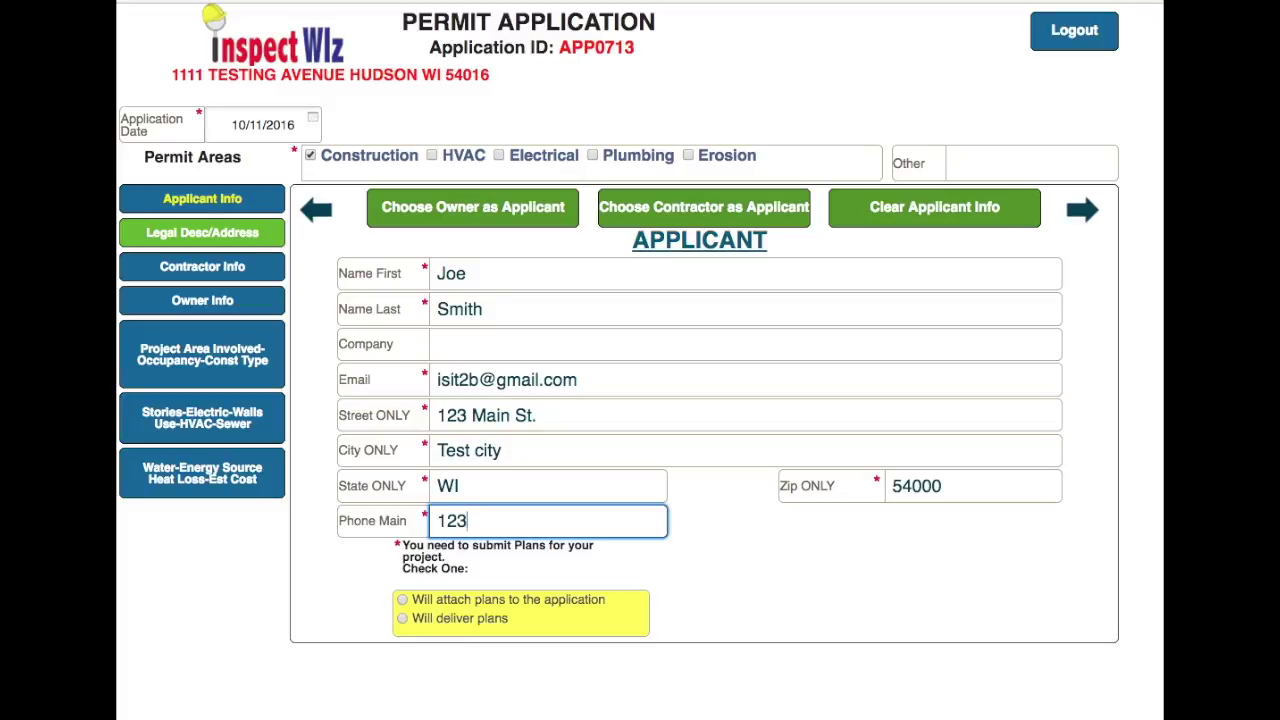
pyautogui.write('4567890')
pyautogui.click(742, 540)
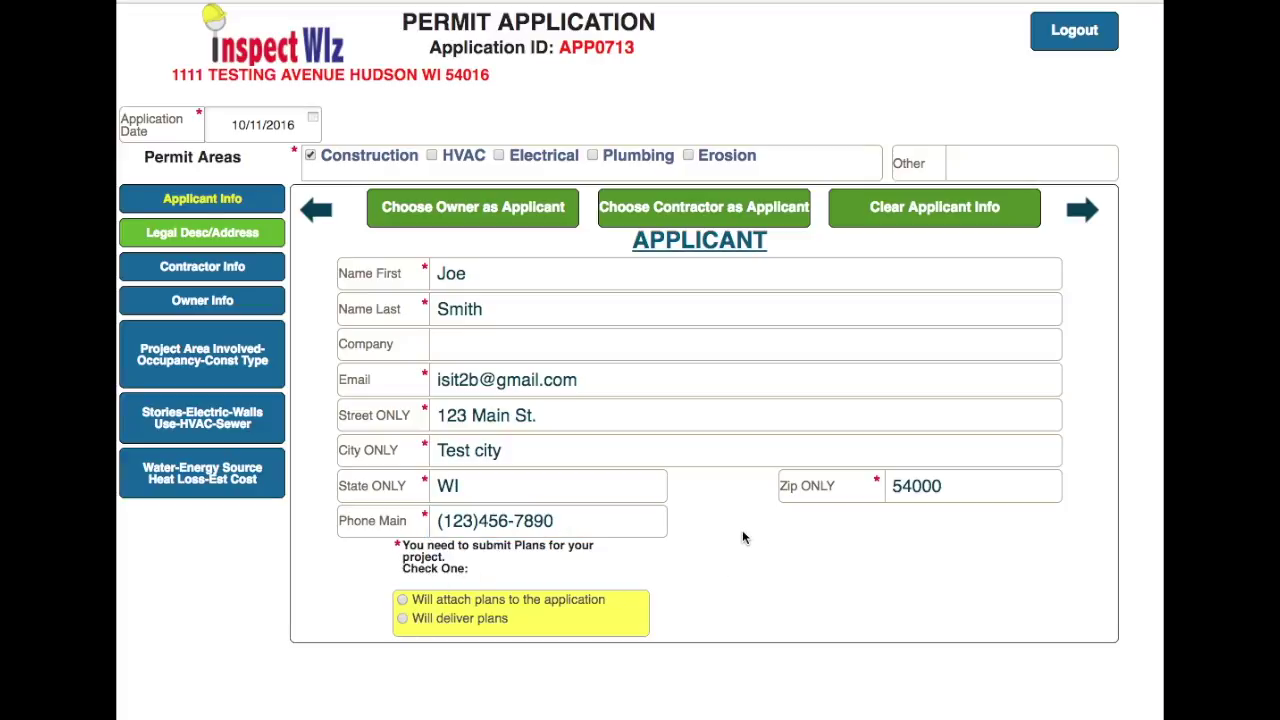
pyautogui.click(402, 599)
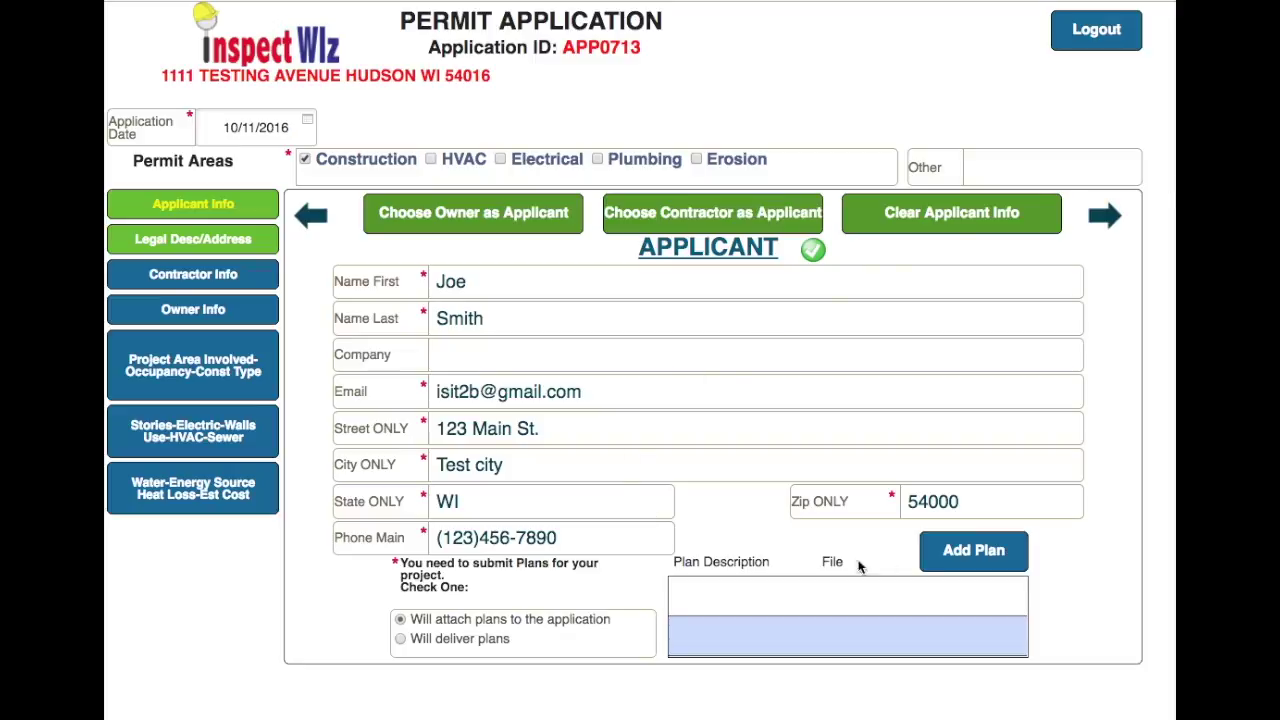
# - Add a new project plan described as 'Deck'
pyautogui.click(954, 548)
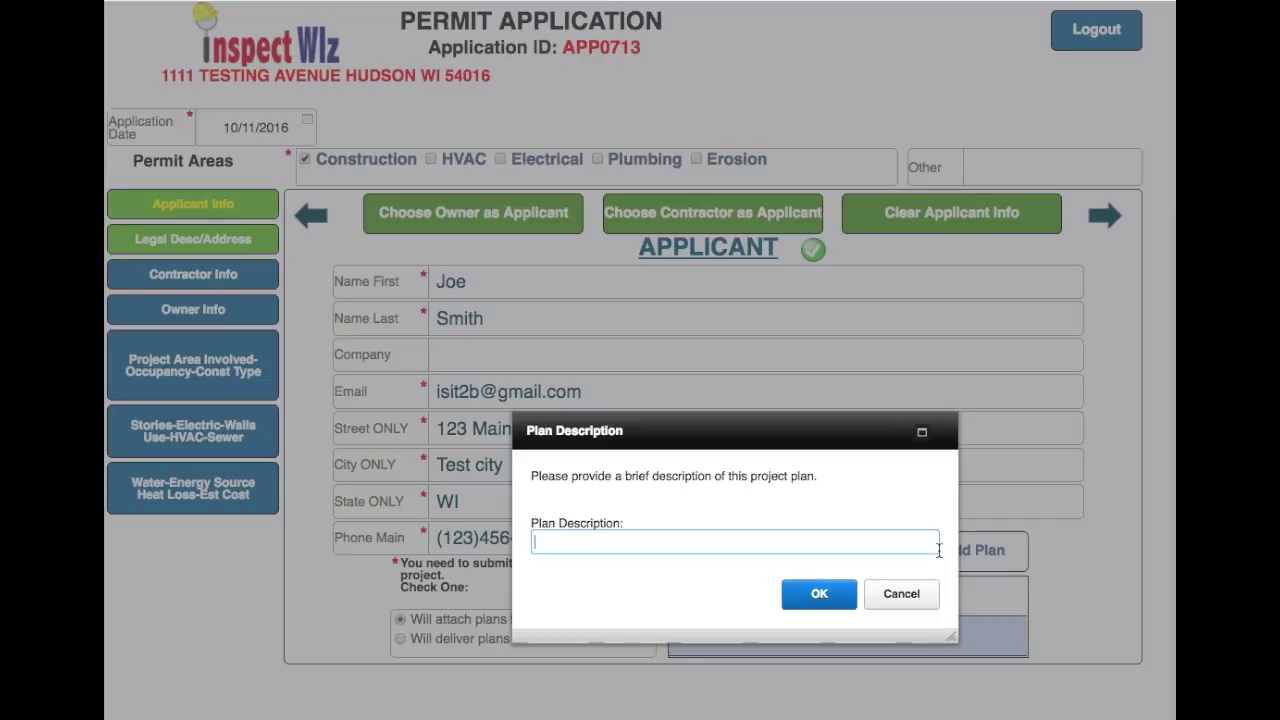
pyautogui.write('Deck')
pyautogui.click(822, 600)
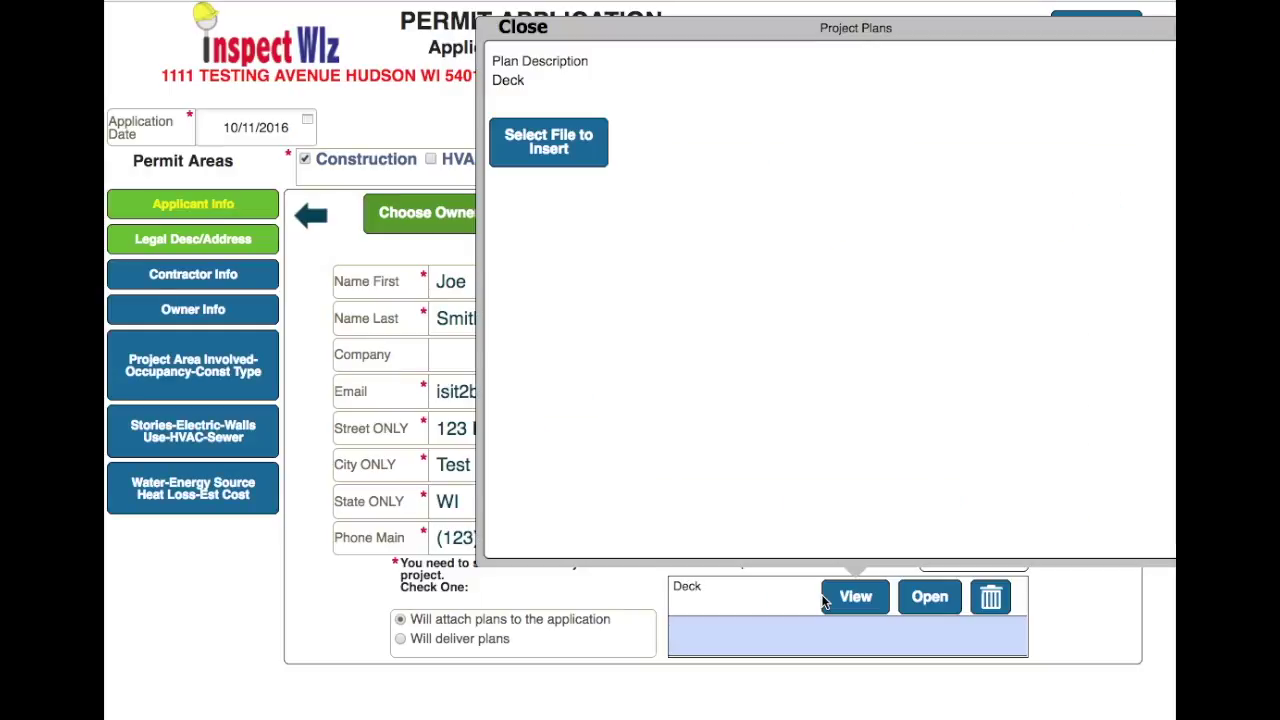
# - Upload A3-PLOTEDITsmall.jpg to the Deck plan and close the plans preview
pyautogui.click(542, 148)
pyautogui.click(608, 516)
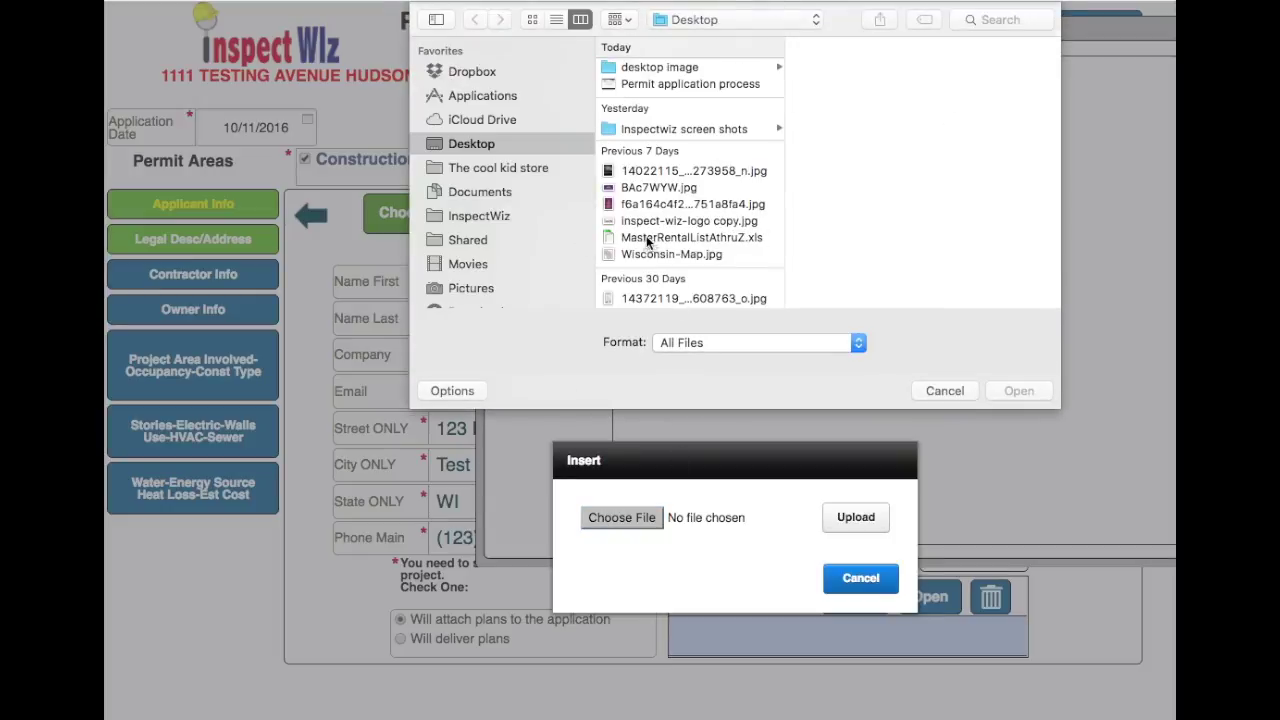
pyautogui.scroll(-5, 649, 242)
pyautogui.click(656, 144)
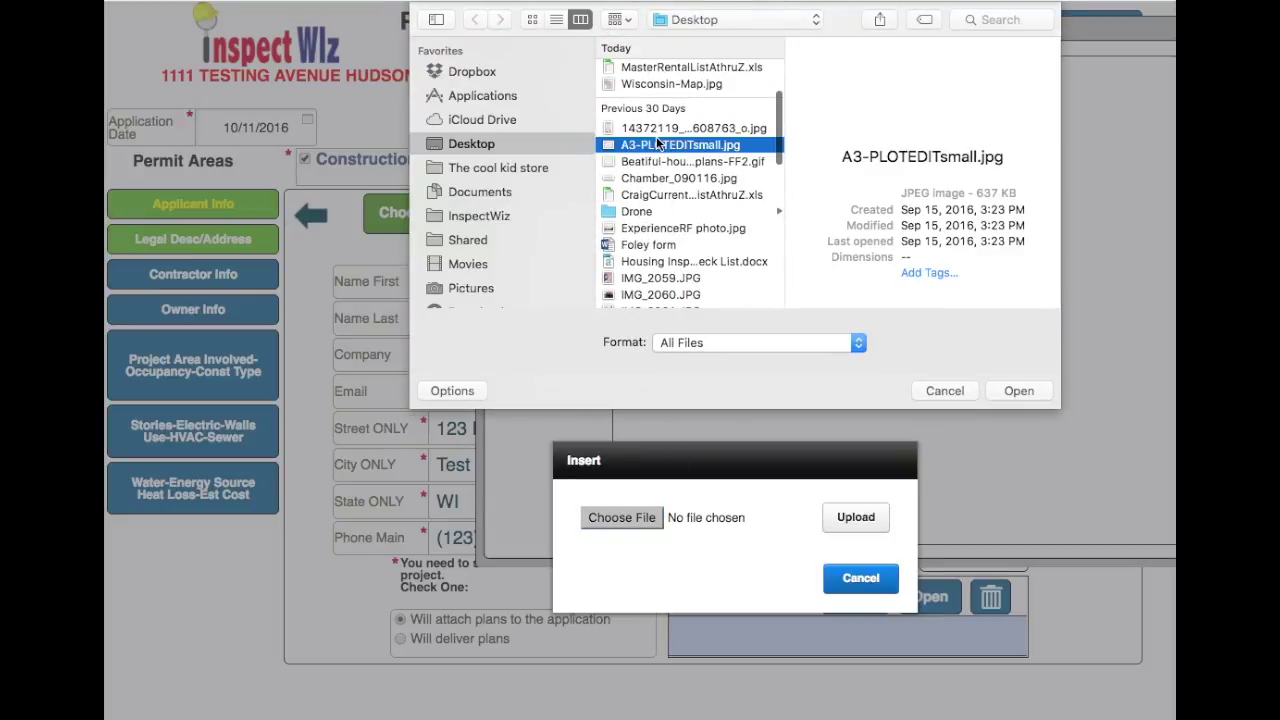
pyautogui.click(1017, 391)
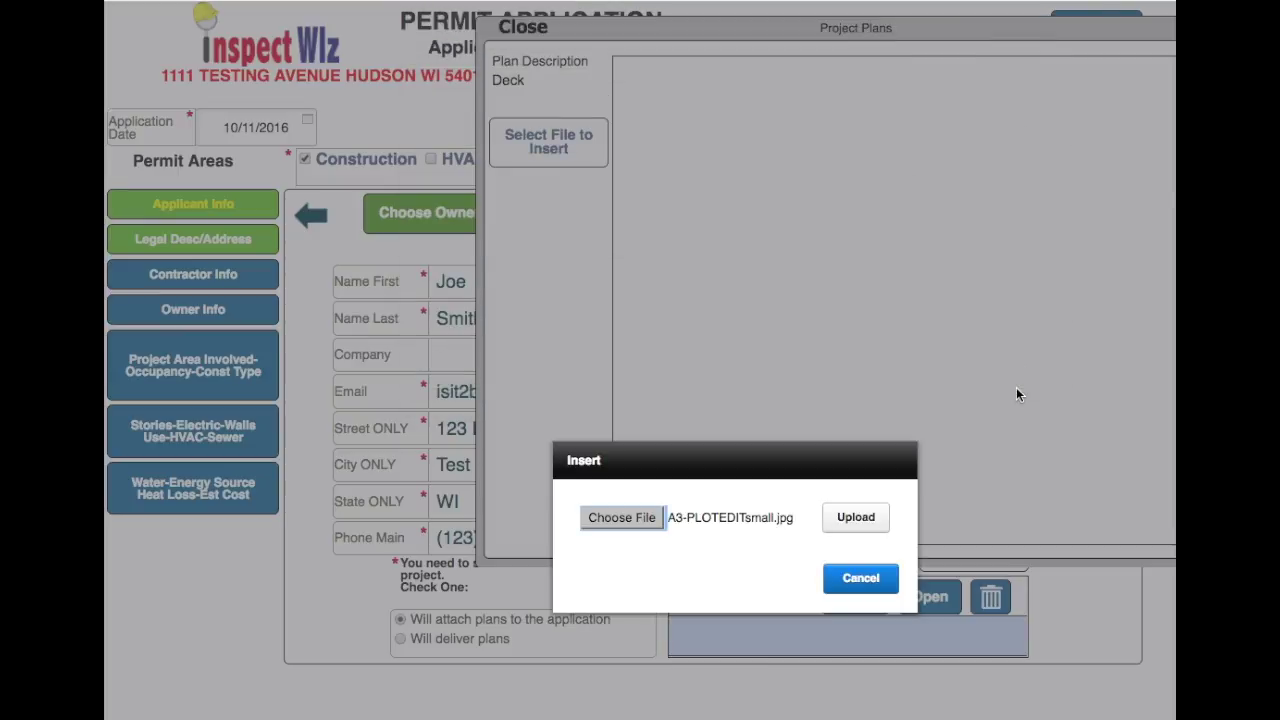
pyautogui.click(857, 517)
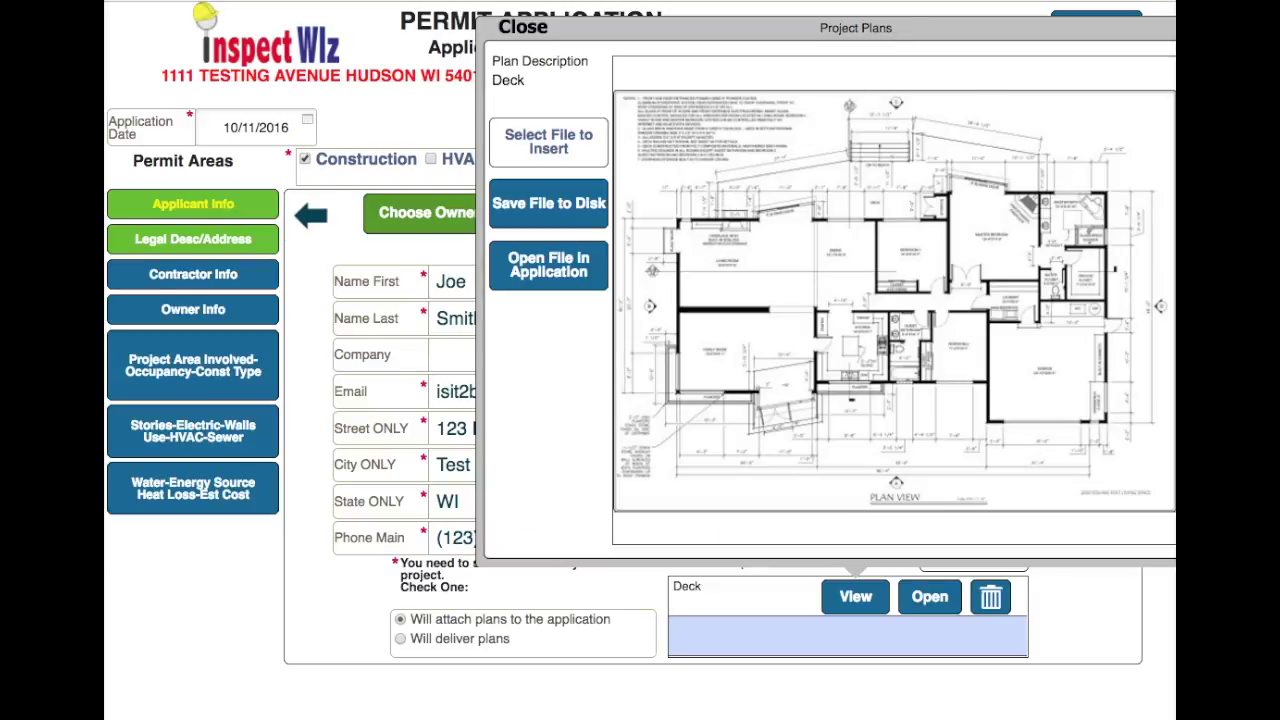
pyautogui.click(524, 27)
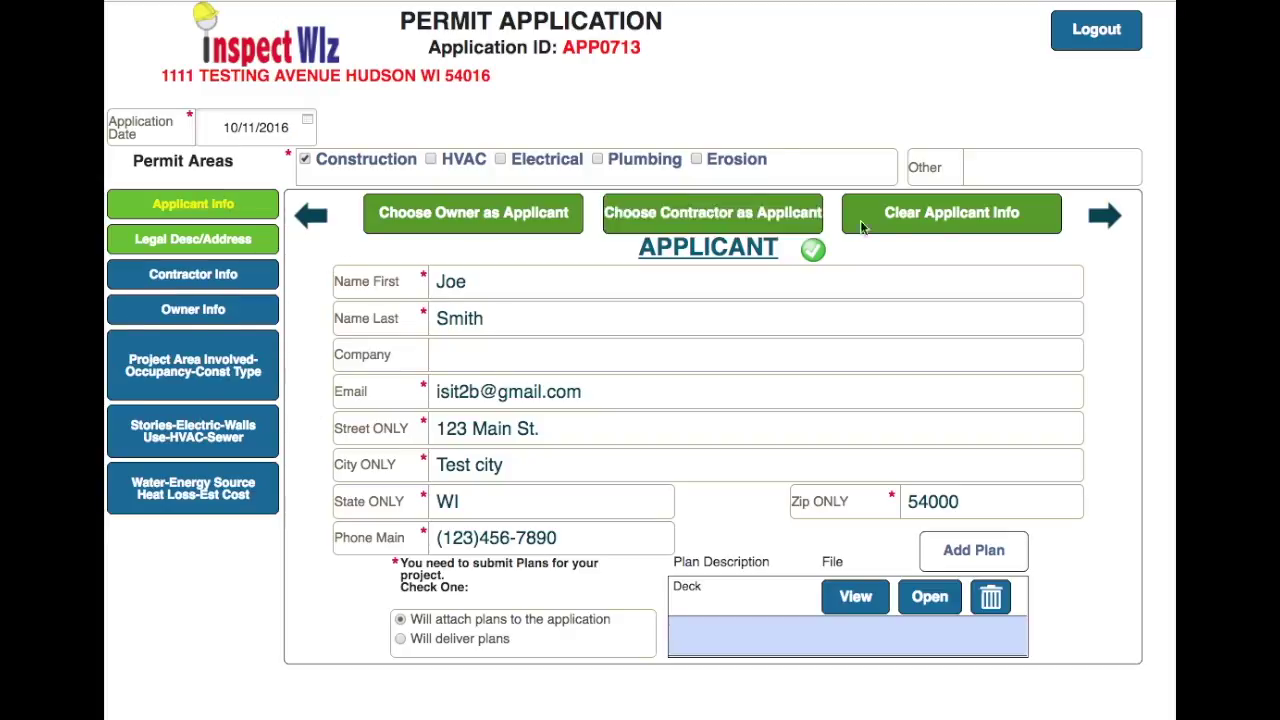
# - Advance through Legal Desc/Address to the Contractor Info page
pyautogui.click(1100, 217)
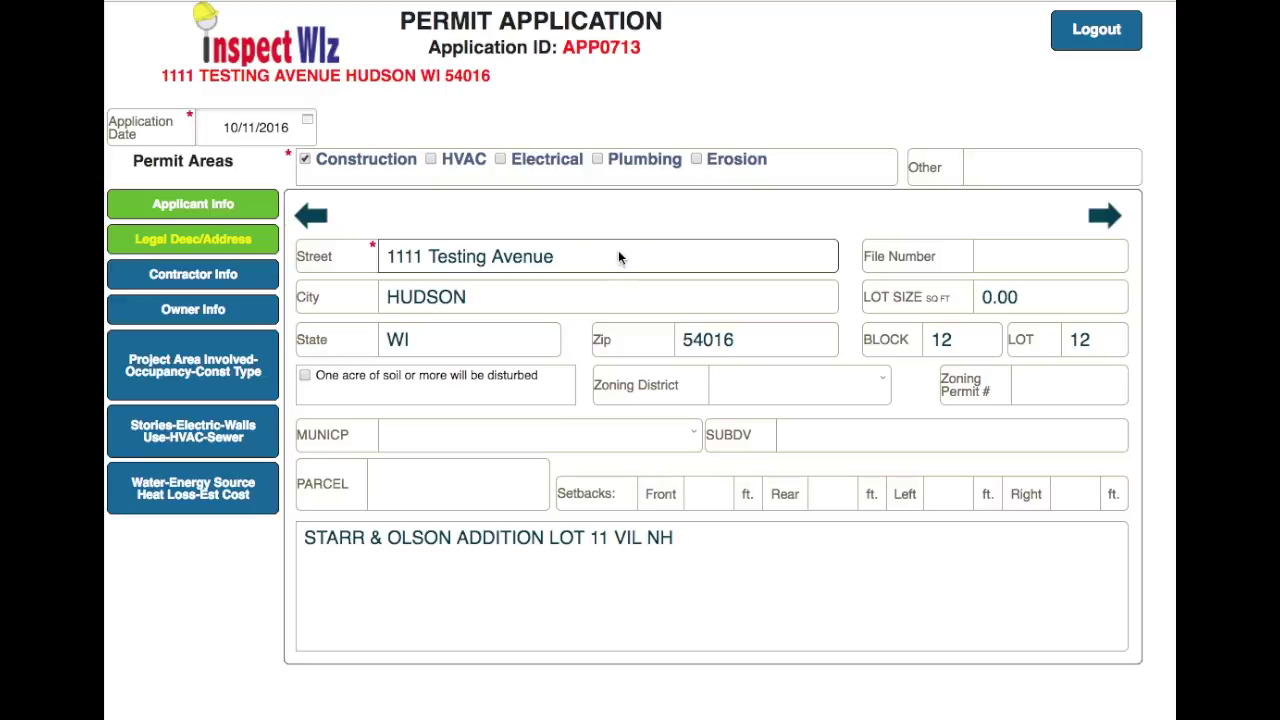
pyautogui.click(1104, 217)
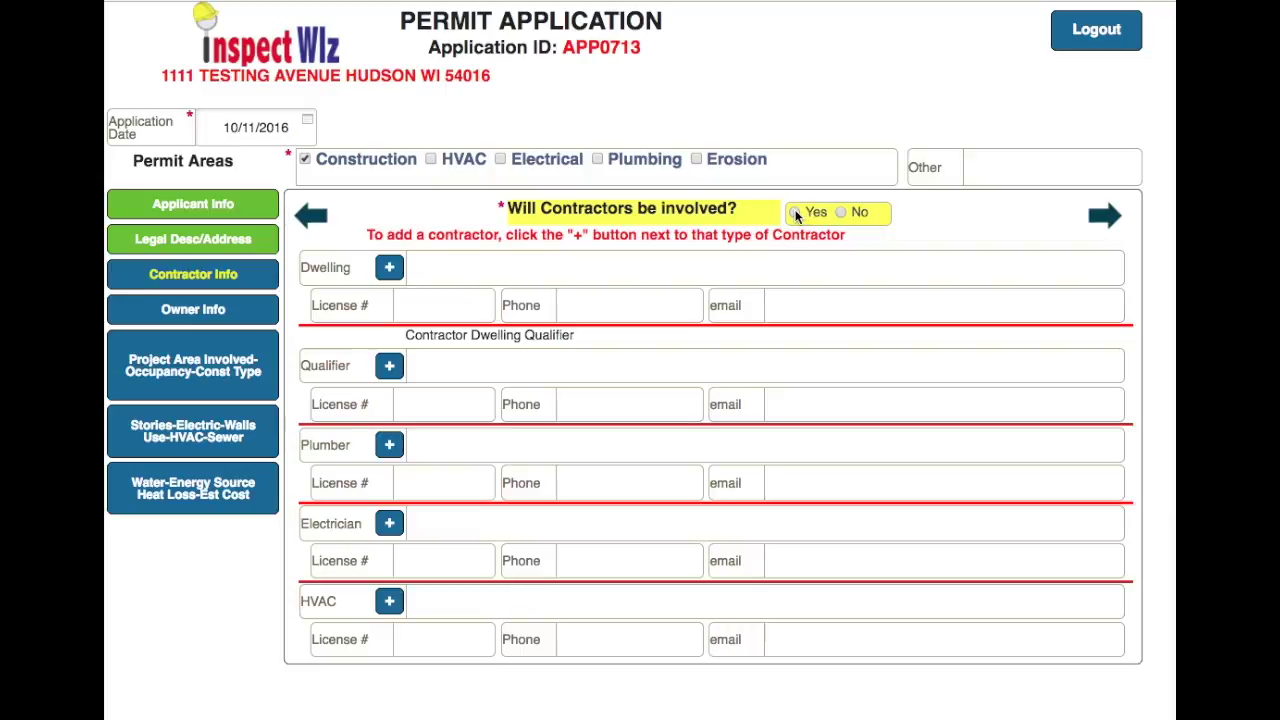
# - Confirm contractors are involved and add ABC BUILDERS INC as the dwelling contractor via an 'abc' search
pyautogui.click(794, 213)
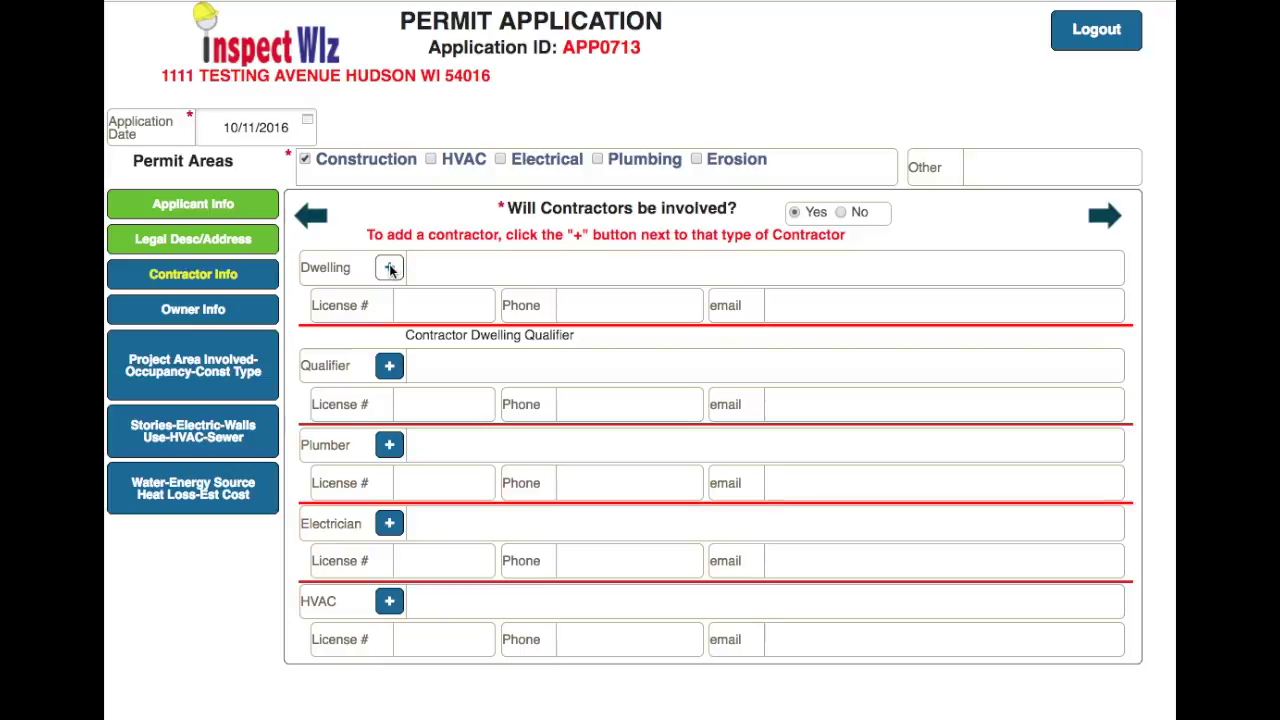
pyautogui.click(390, 268)
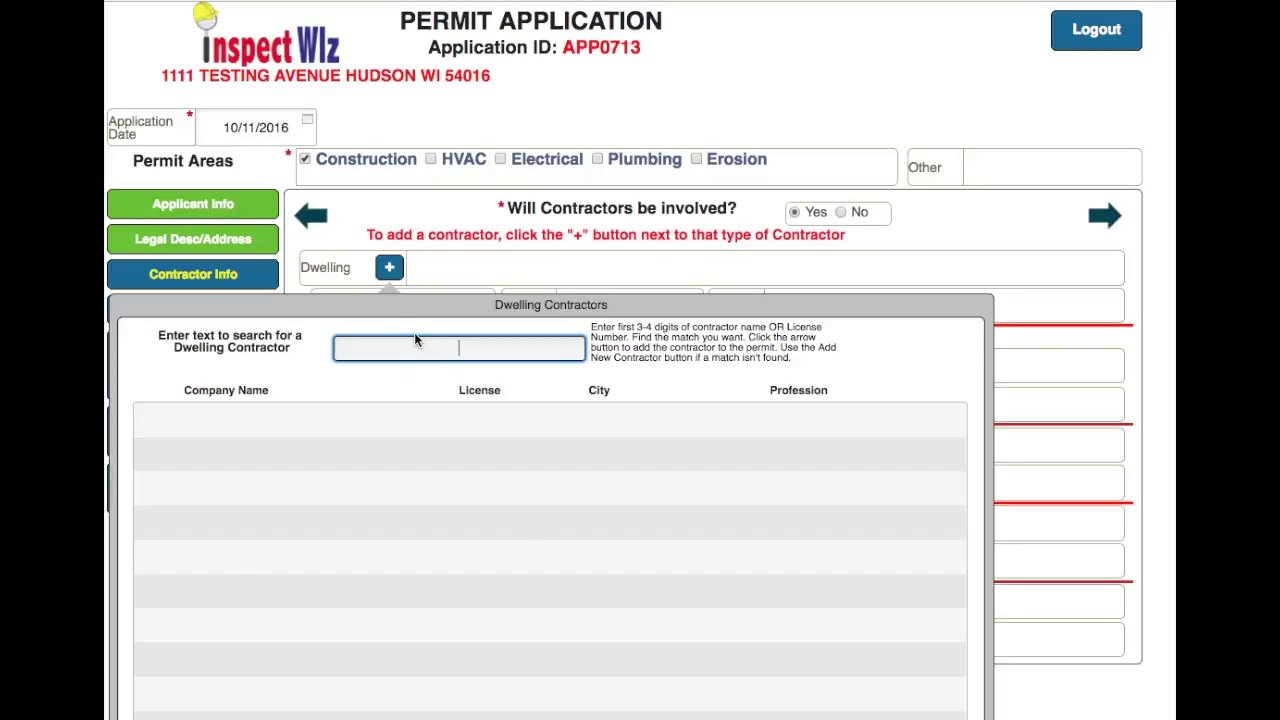
pyautogui.write('abc')
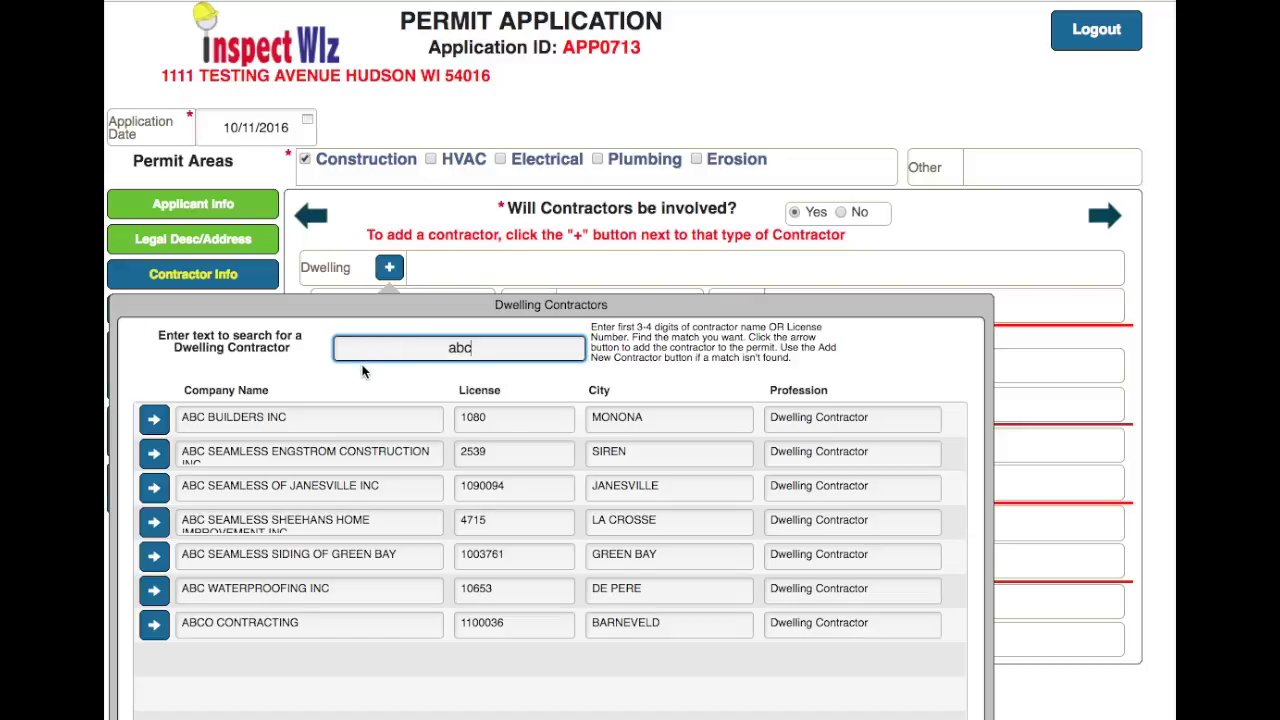
pyautogui.click(155, 420)
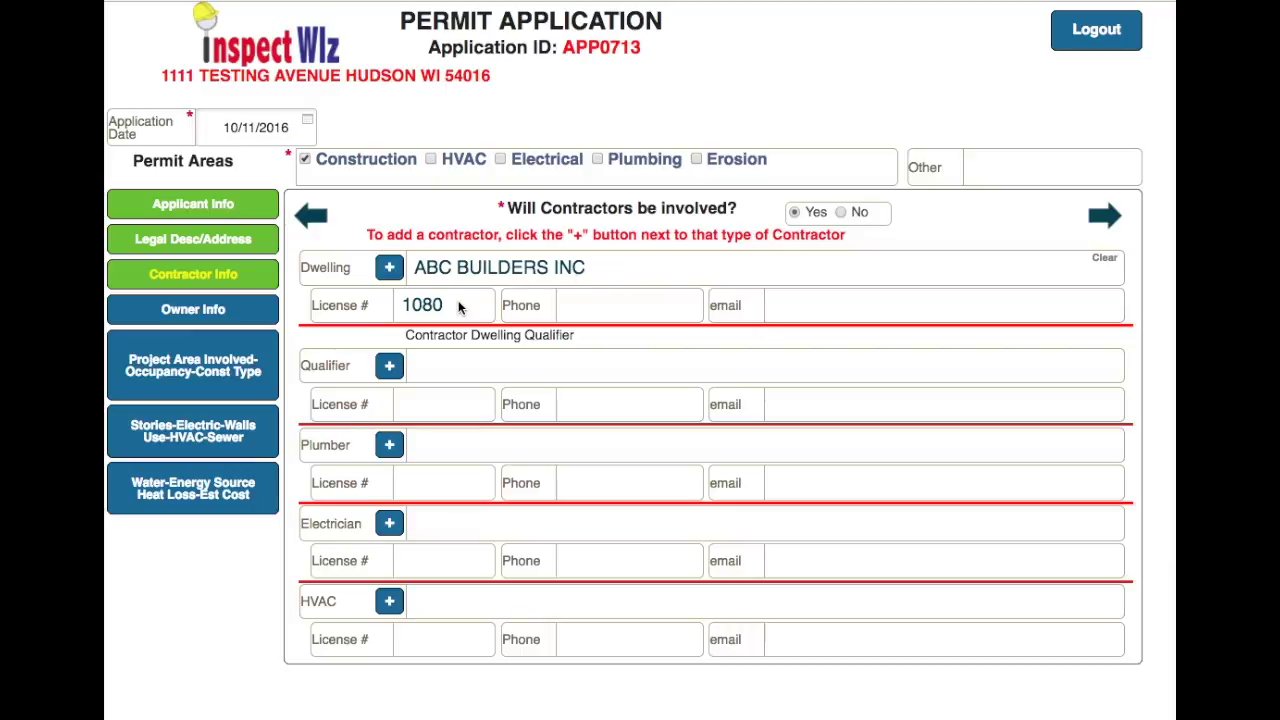
pyautogui.click(601, 310)
pyautogui.click(835, 305)
# - On Owner Info, enter the owner's first and last name, correcting the first-name field
pyautogui.click(1106, 217)
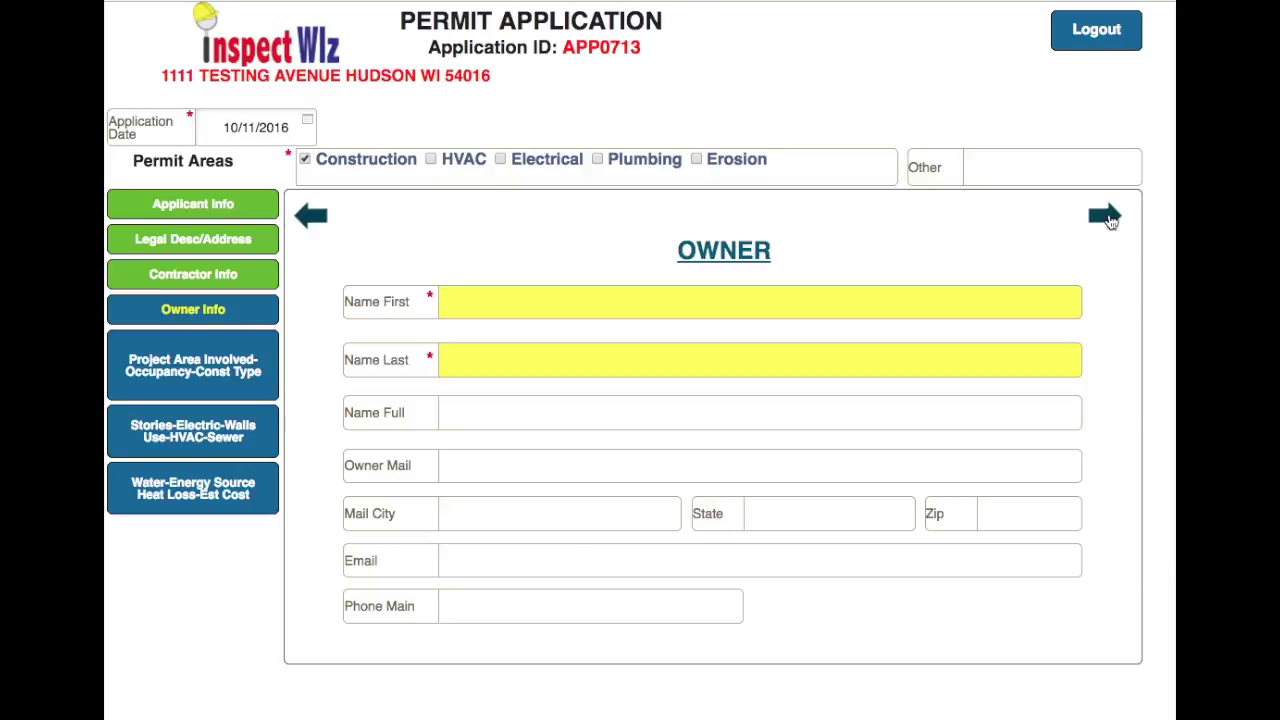
pyautogui.click(506, 304)
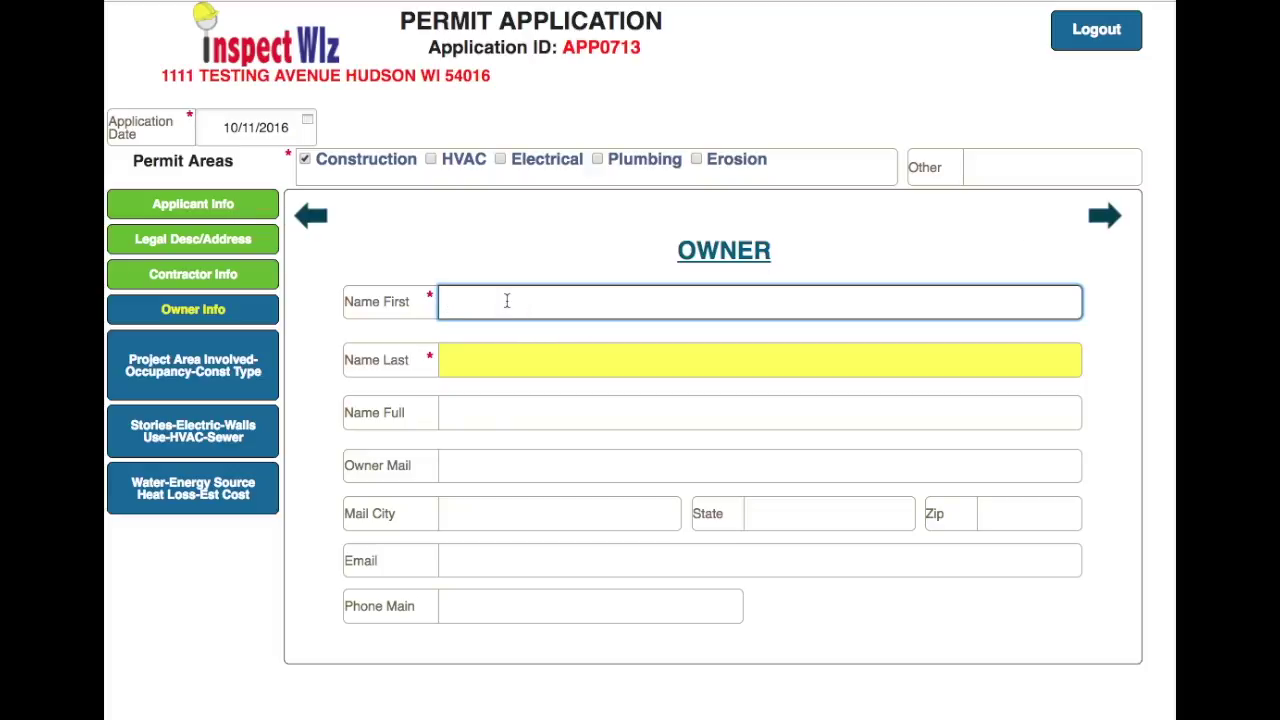
pyautogui.moveTo(566, 303); pyautogui.dragTo(486, 301)
pyautogui.click(483, 302)
pyautogui.press('BackSpace')
pyautogui.moveTo(555, 300); pyautogui.dragTo(476, 307)
pyautogui.press('BackSpace')
pyautogui.write('d')
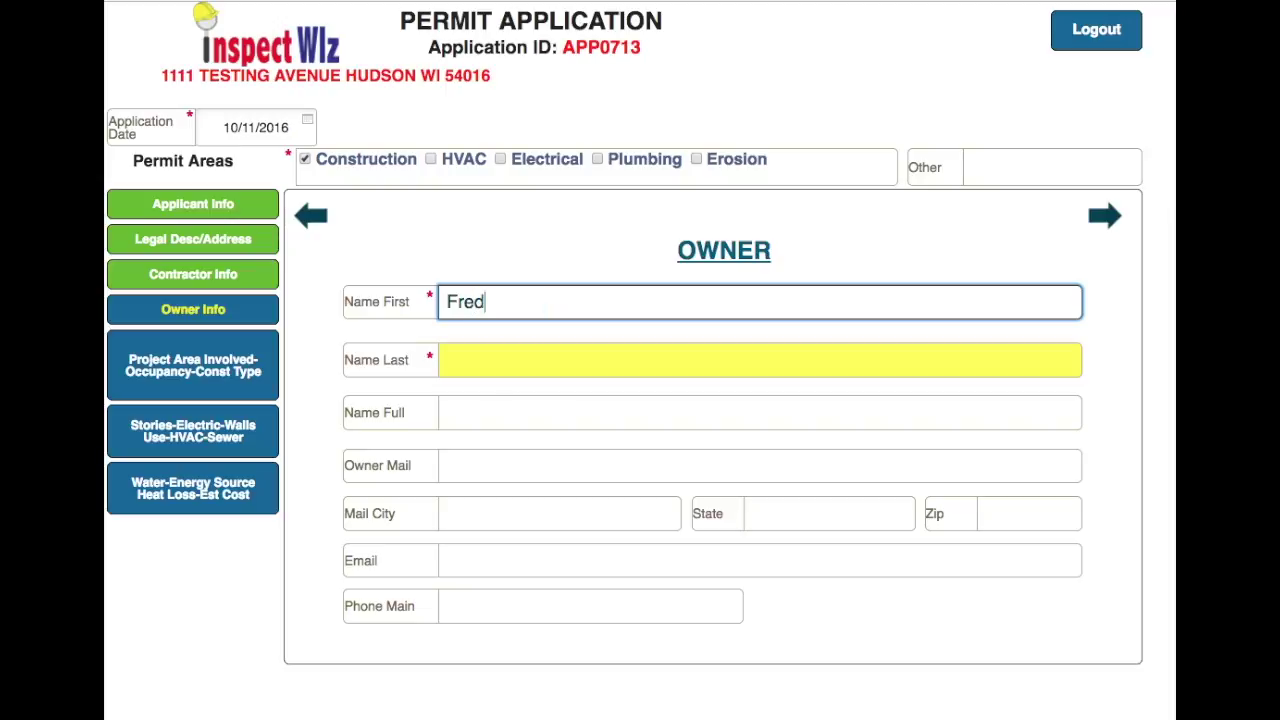
pyautogui.click(458, 362)
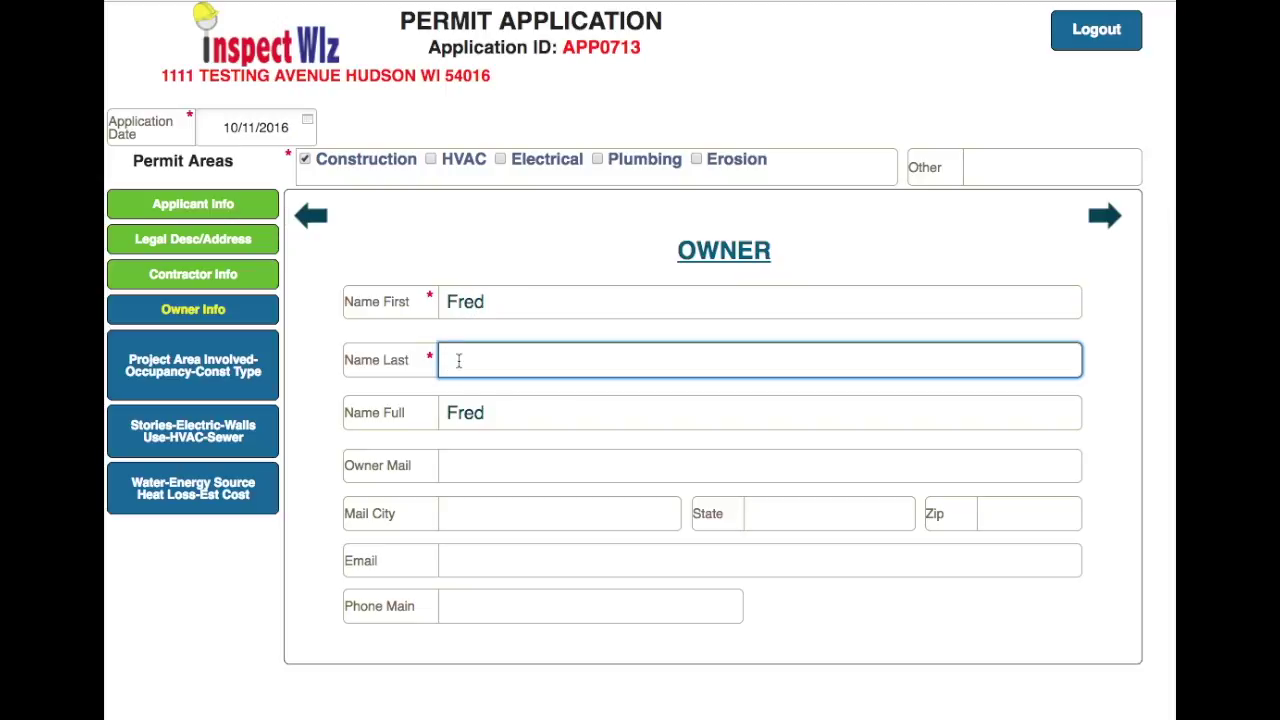
pyautogui.write('Johnson')
# - Return to the Owner page and select the mailing address and city fields
pyautogui.click(1105, 217)
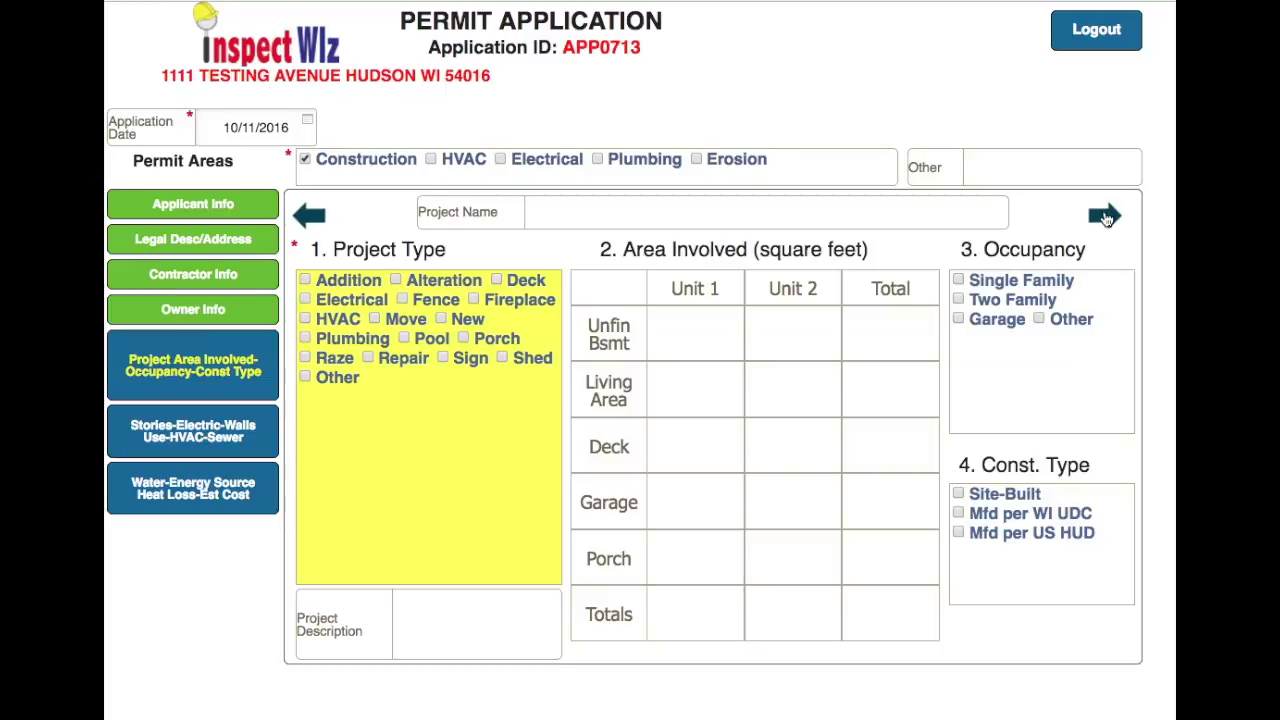
pyautogui.click(310, 216)
pyautogui.click(487, 460)
pyautogui.click(483, 524)
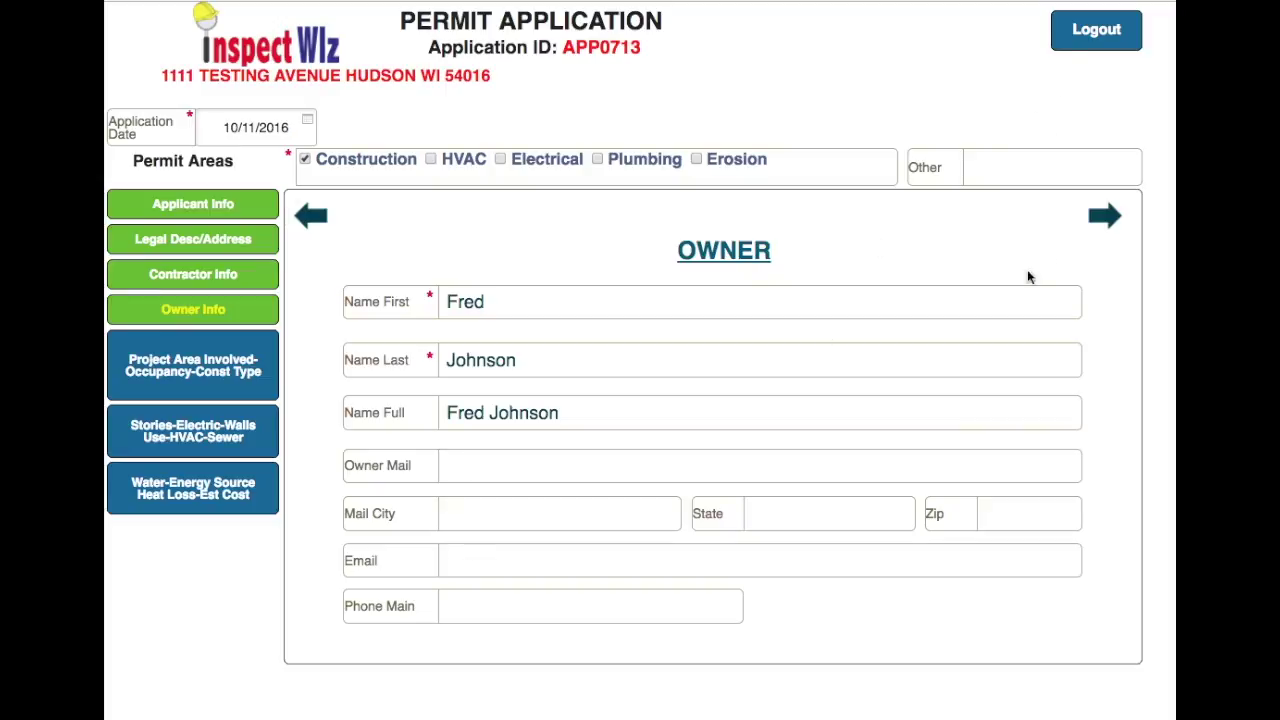
# - Name the project 'Add a new deck' and mark it as a Deck of 400 sq ft in Unit 1
pyautogui.click(1104, 217)
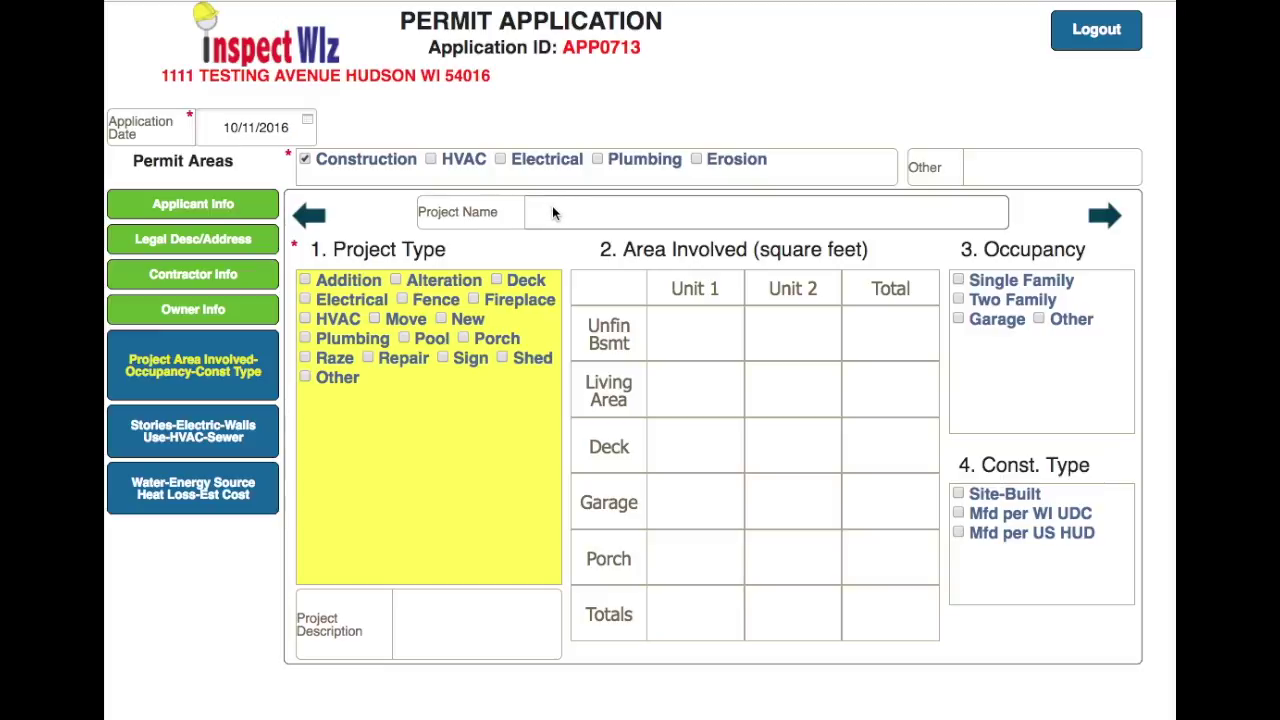
pyautogui.click(553, 208)
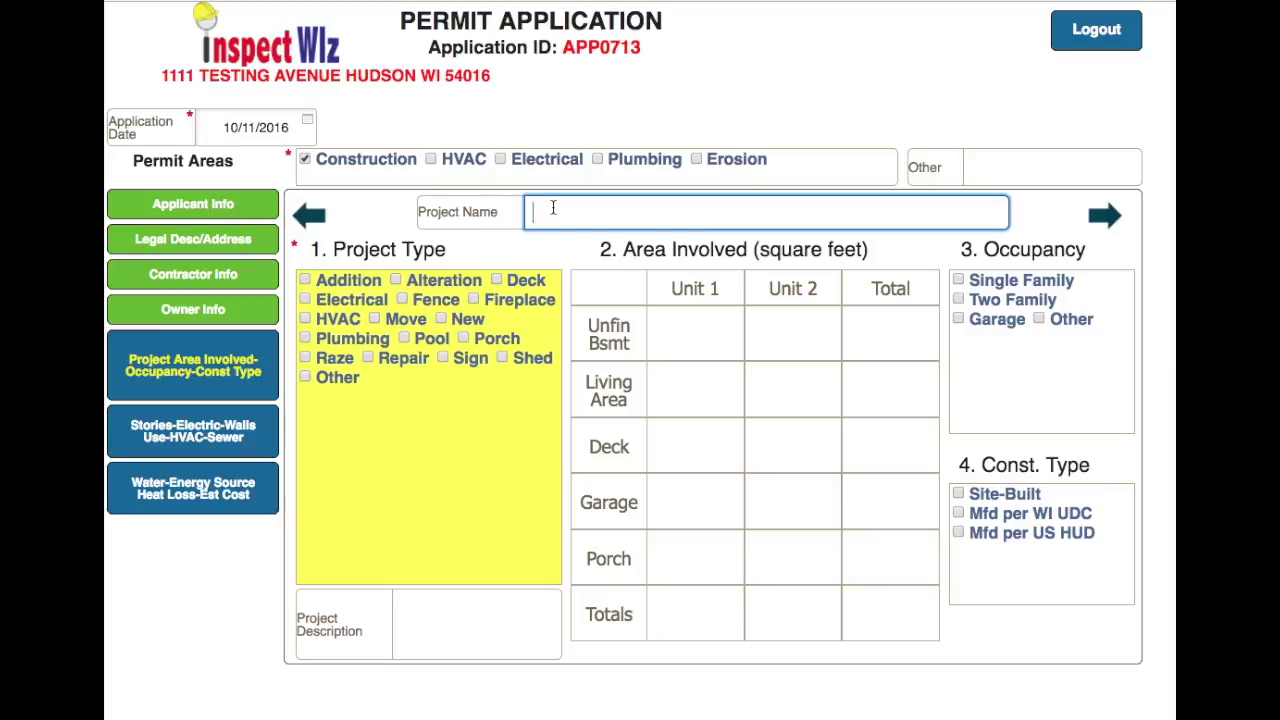
pyautogui.write('Add a new deck')
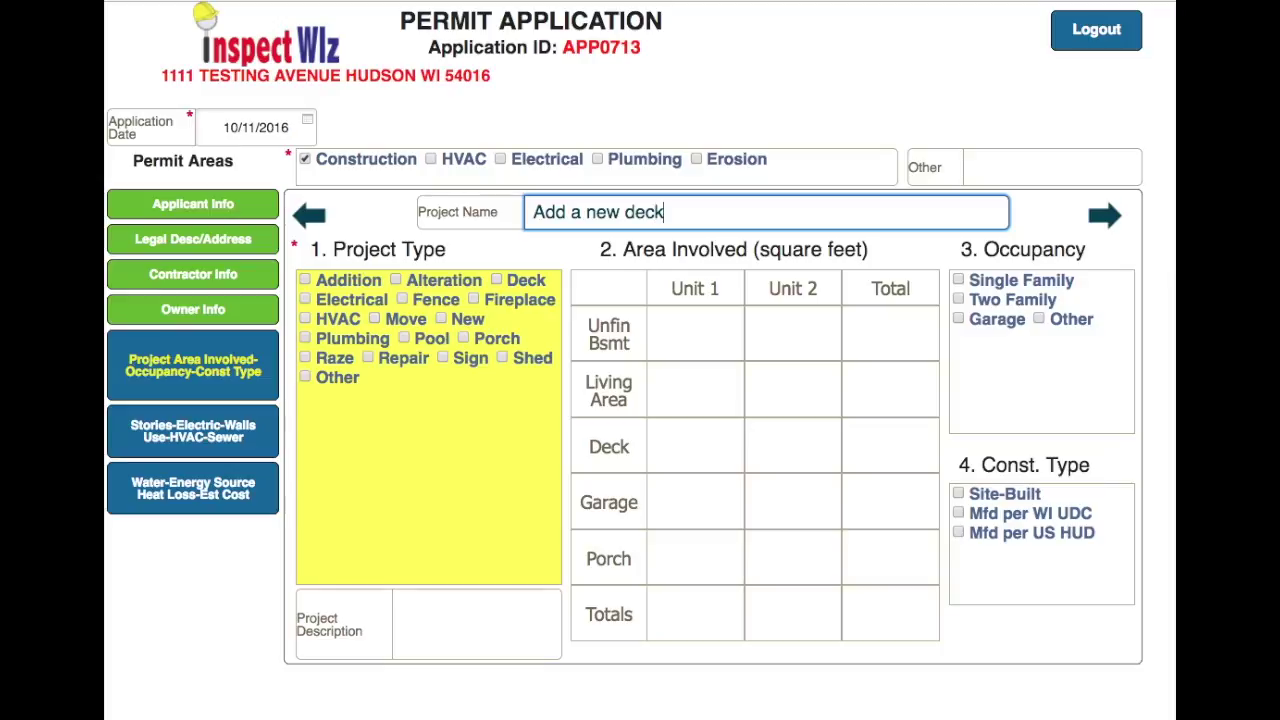
pyautogui.click(497, 281)
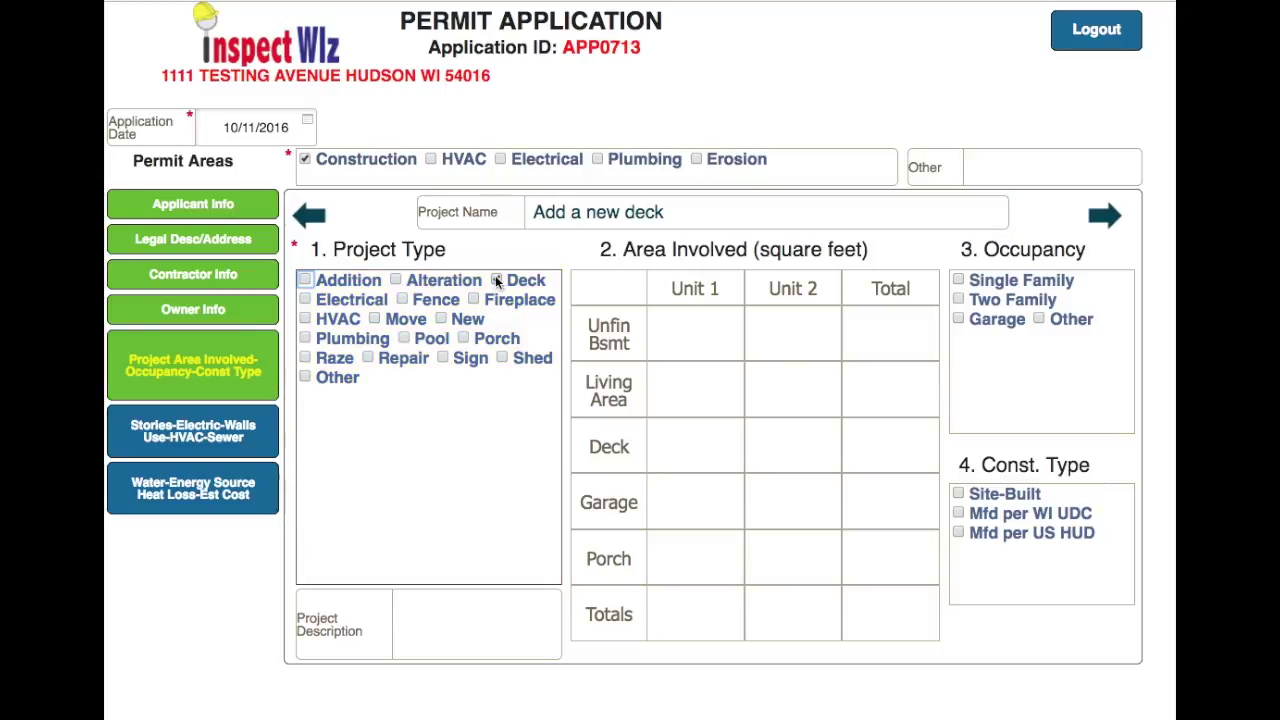
pyautogui.click(686, 454)
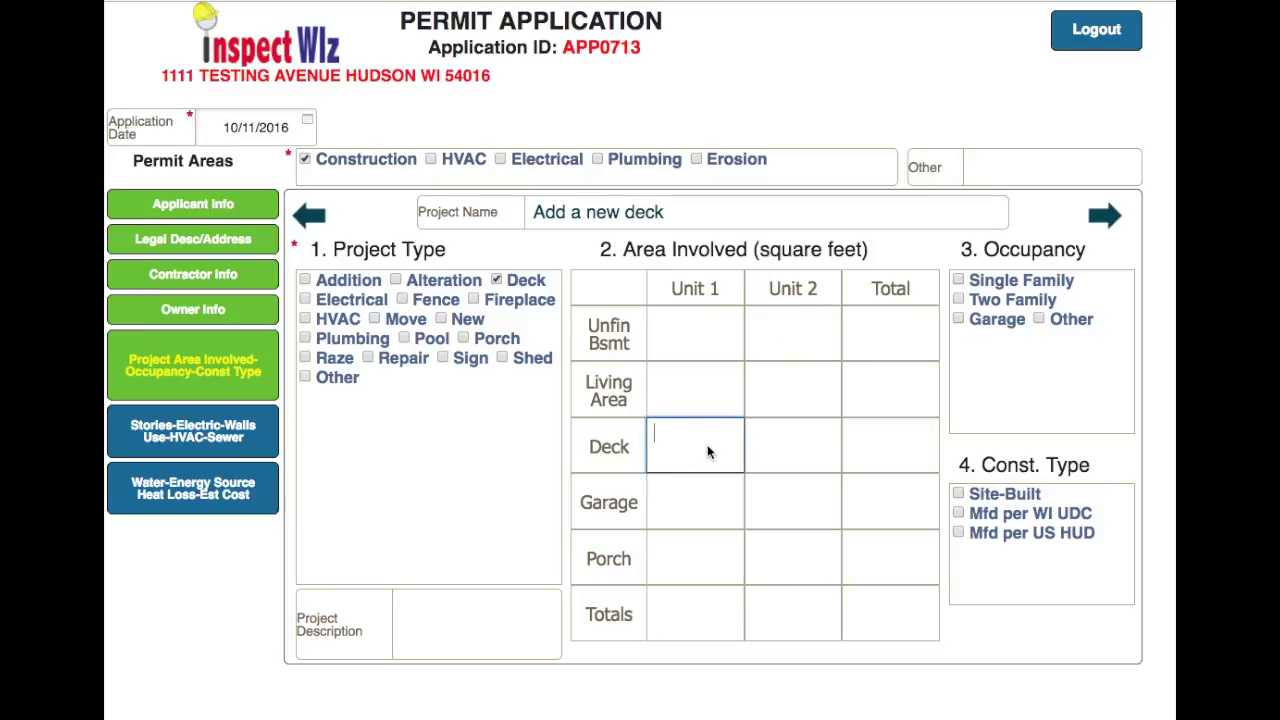
pyautogui.write('400')
# - Choose Single Family and Site-Built, and describe it as 'Add a new deck on the south side of the house.'
pyautogui.click(964, 282)
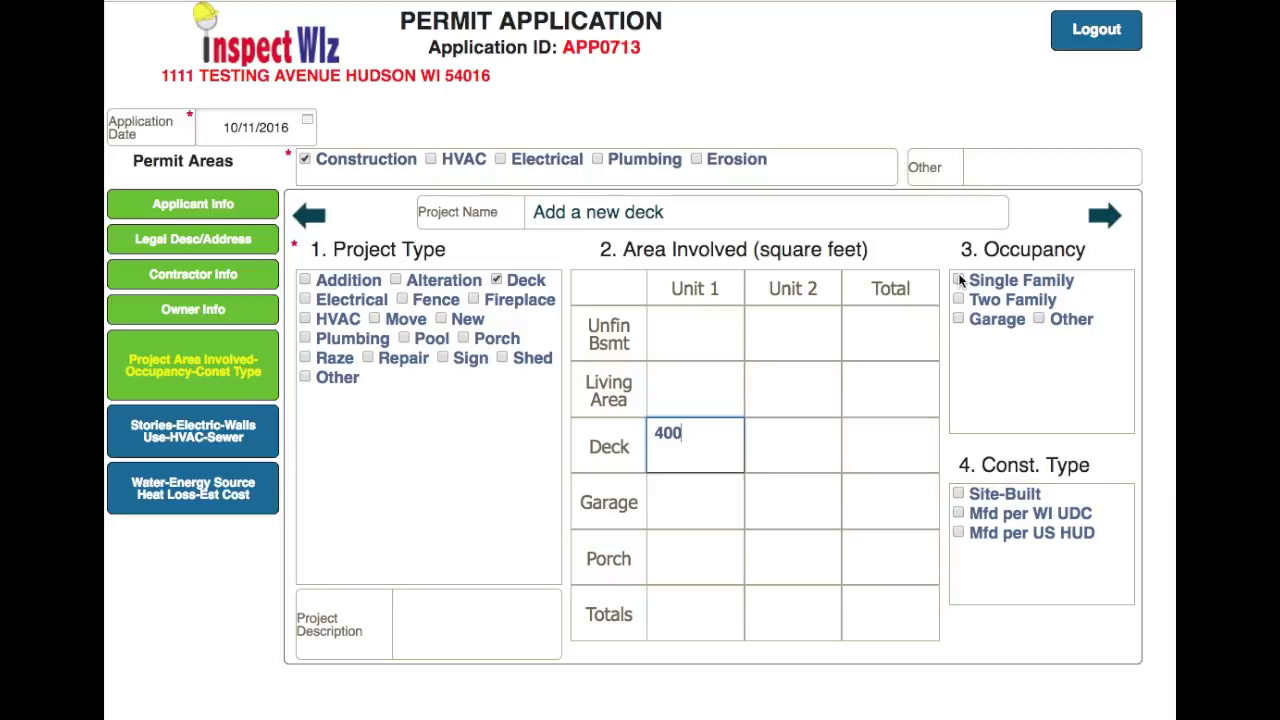
pyautogui.click(958, 496)
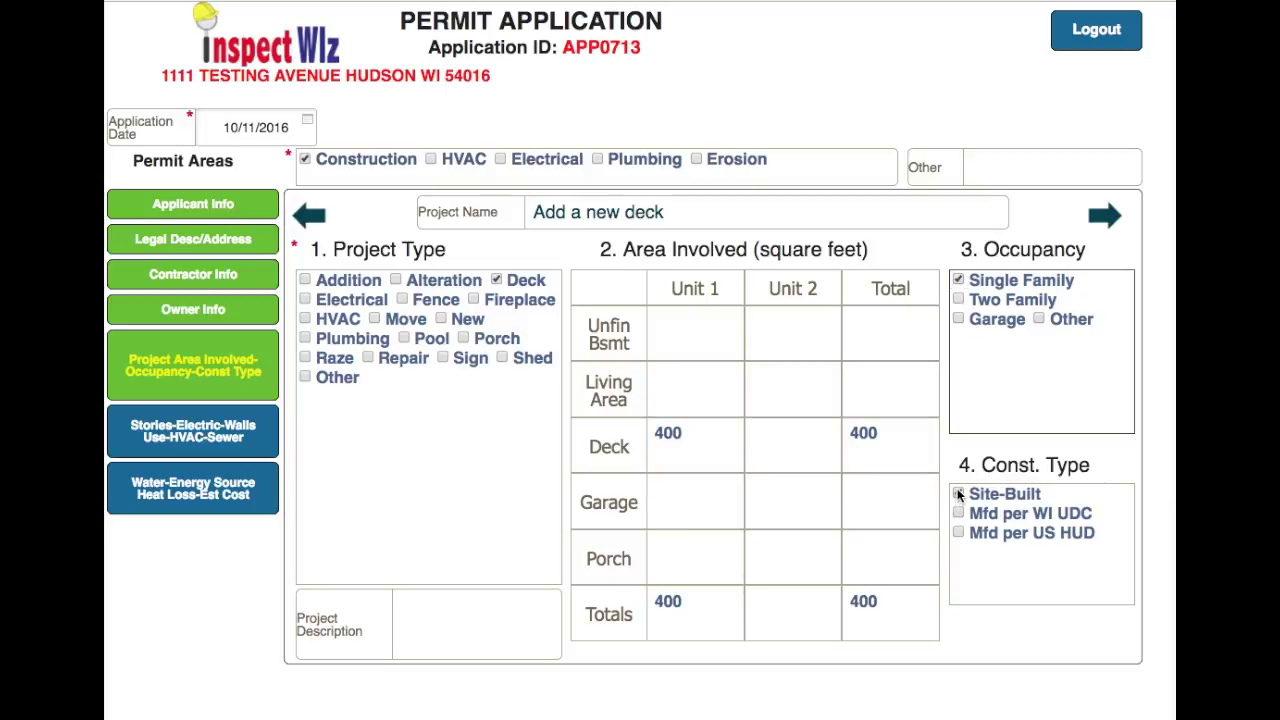
pyautogui.click(449, 614)
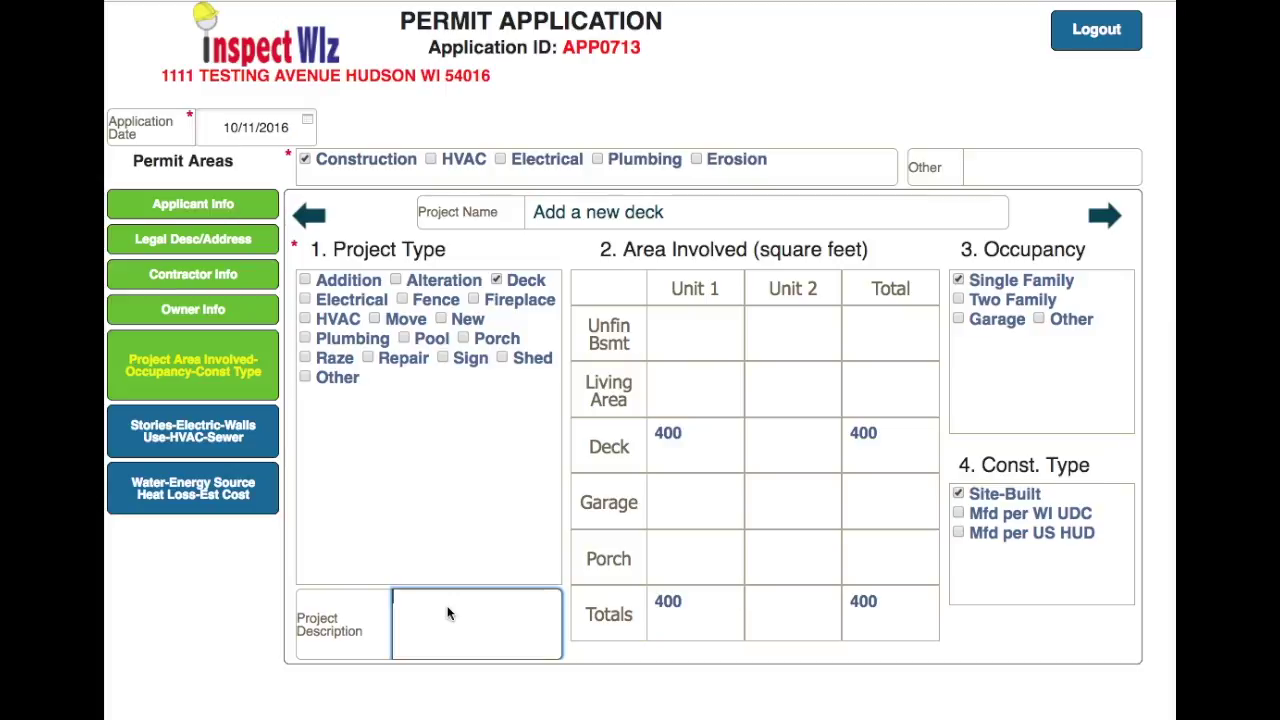
pyautogui.write('Add a new deck on the south side')
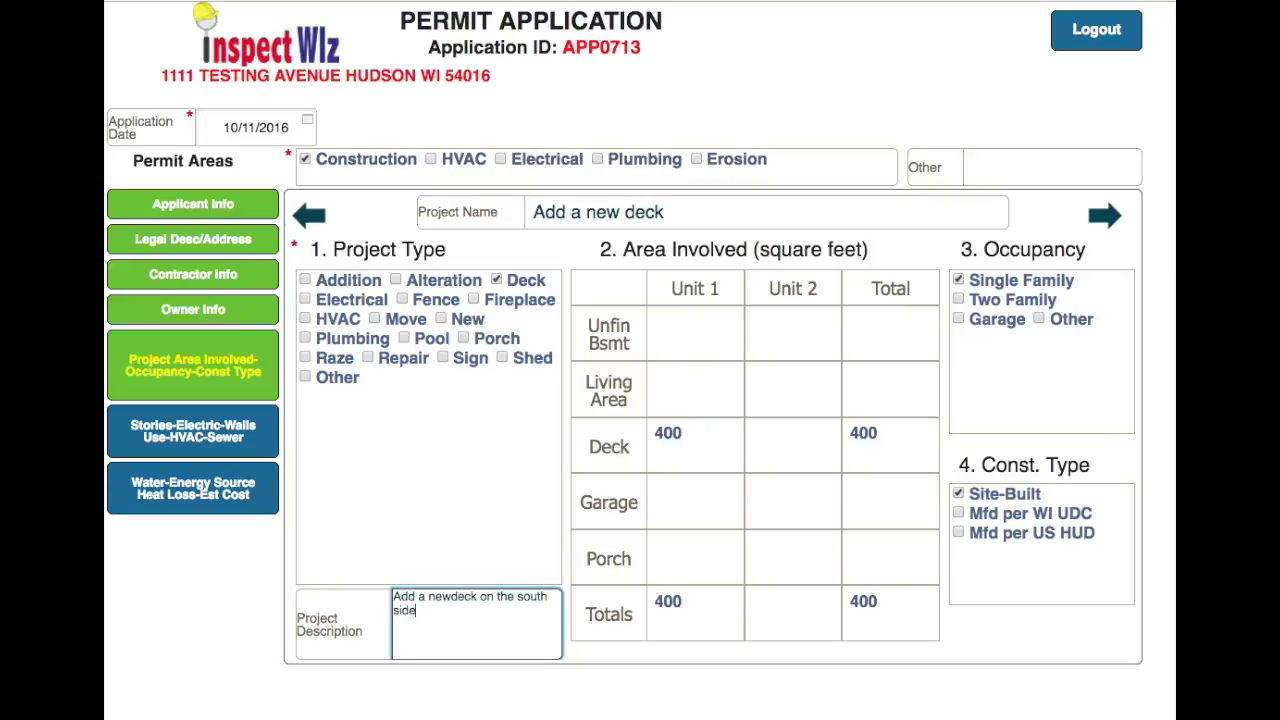
pyautogui.write(' of the house.')
# - Check Permanent under 8. Use on the stories/walls page, then advance to the water, energy and cost page
pyautogui.click(1107, 218)
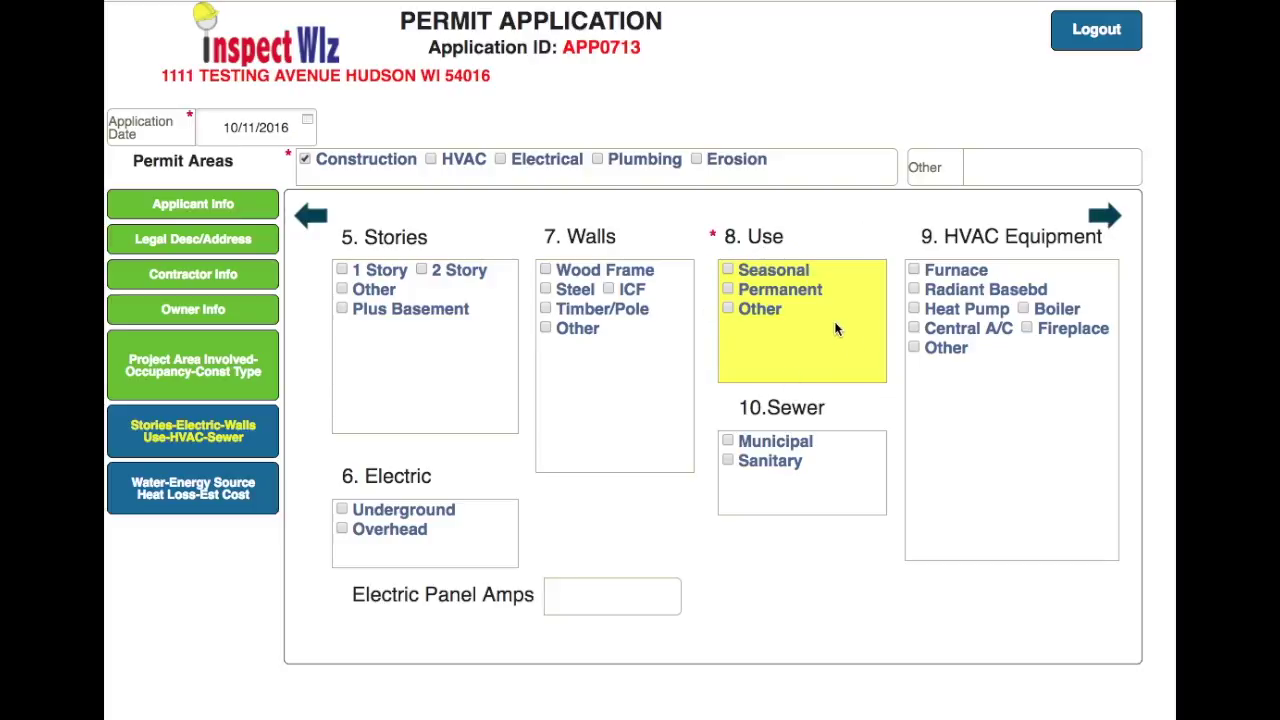
pyautogui.click(728, 288)
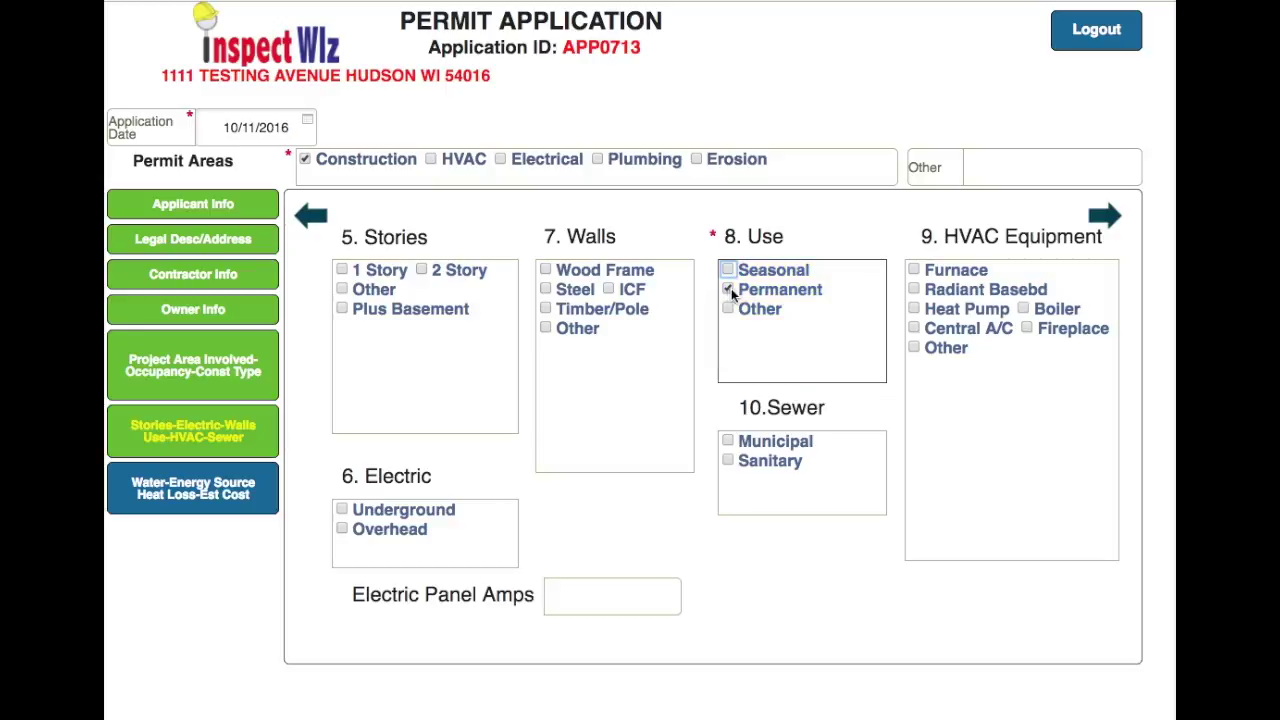
pyautogui.click(1105, 218)
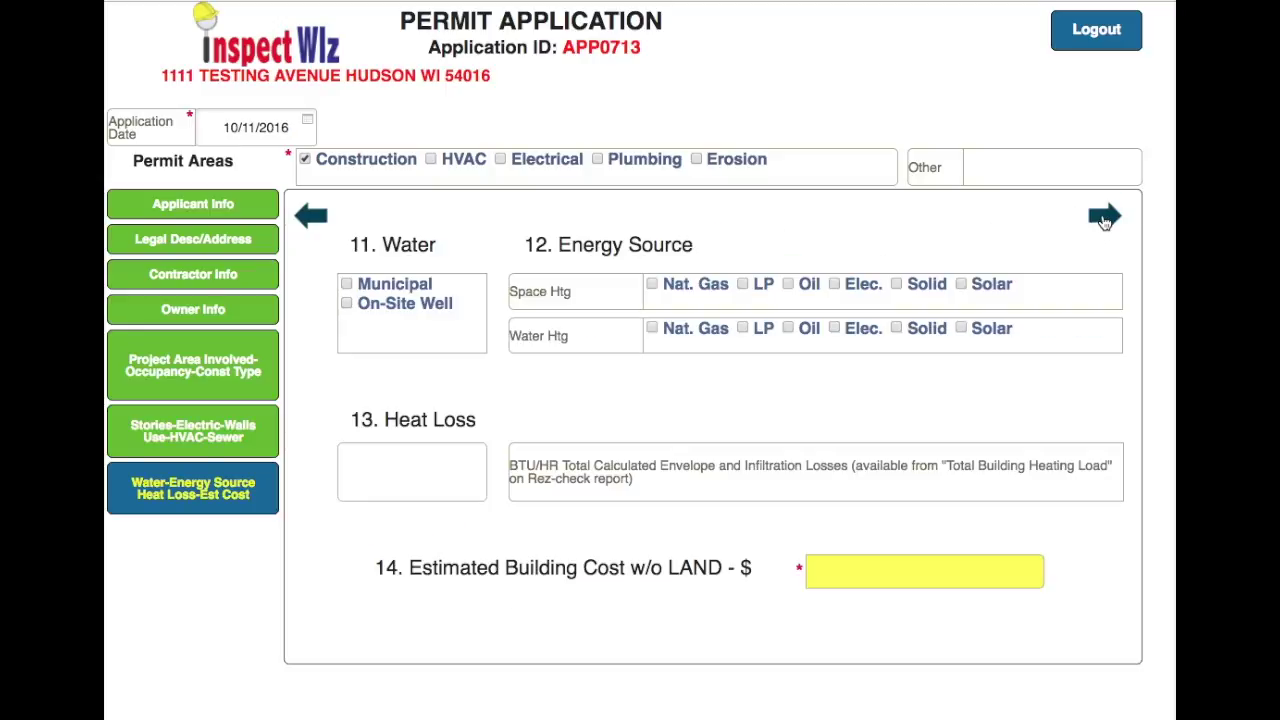
# - Enter 5000 as the estimated building cost and finish on the Applicant Info summary
pyautogui.click(836, 577)
pyautogui.write('5000')
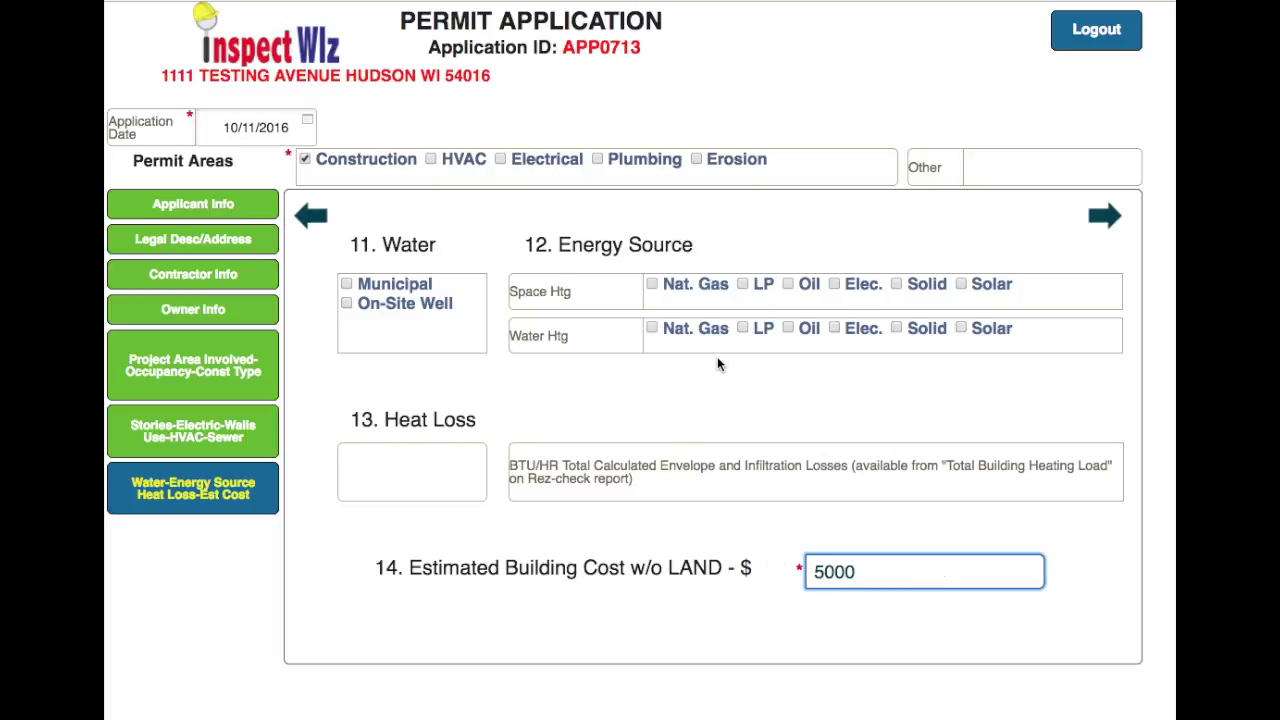
pyautogui.click(1106, 219)
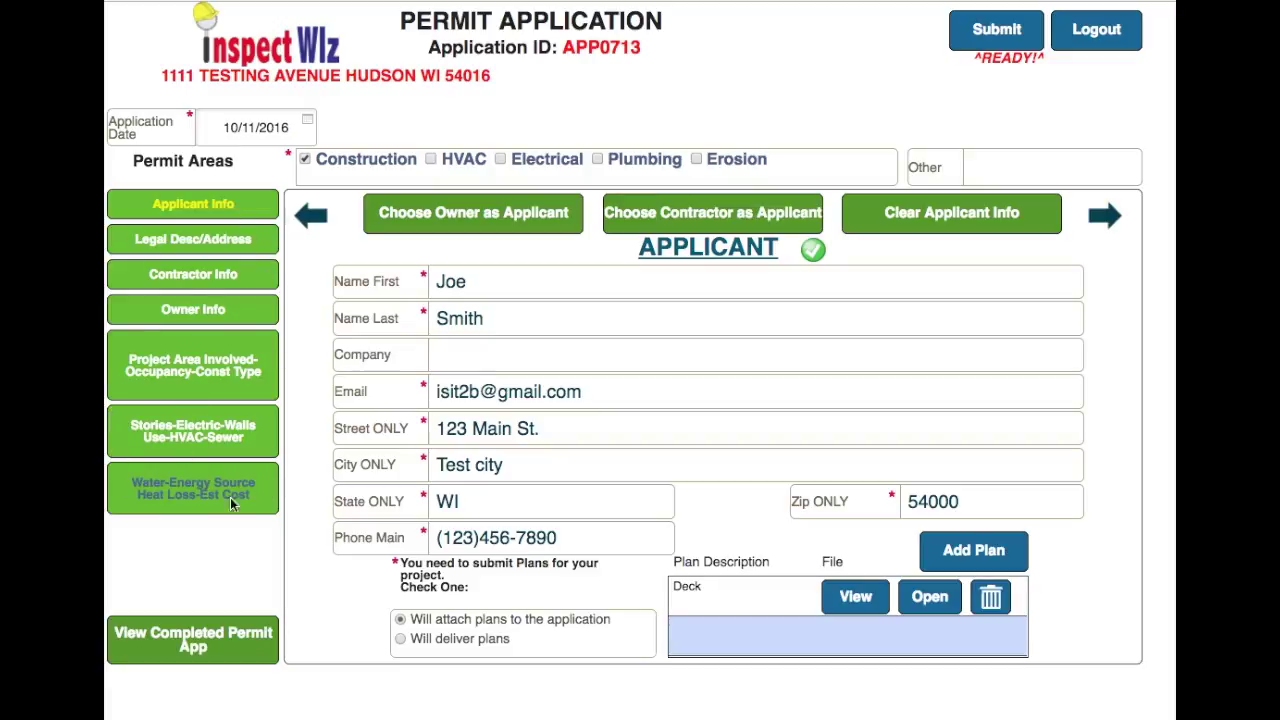
# - Display the generated permit form and scroll through the deck details and $5,000.00 estimated cost
pyautogui.click(227, 650)
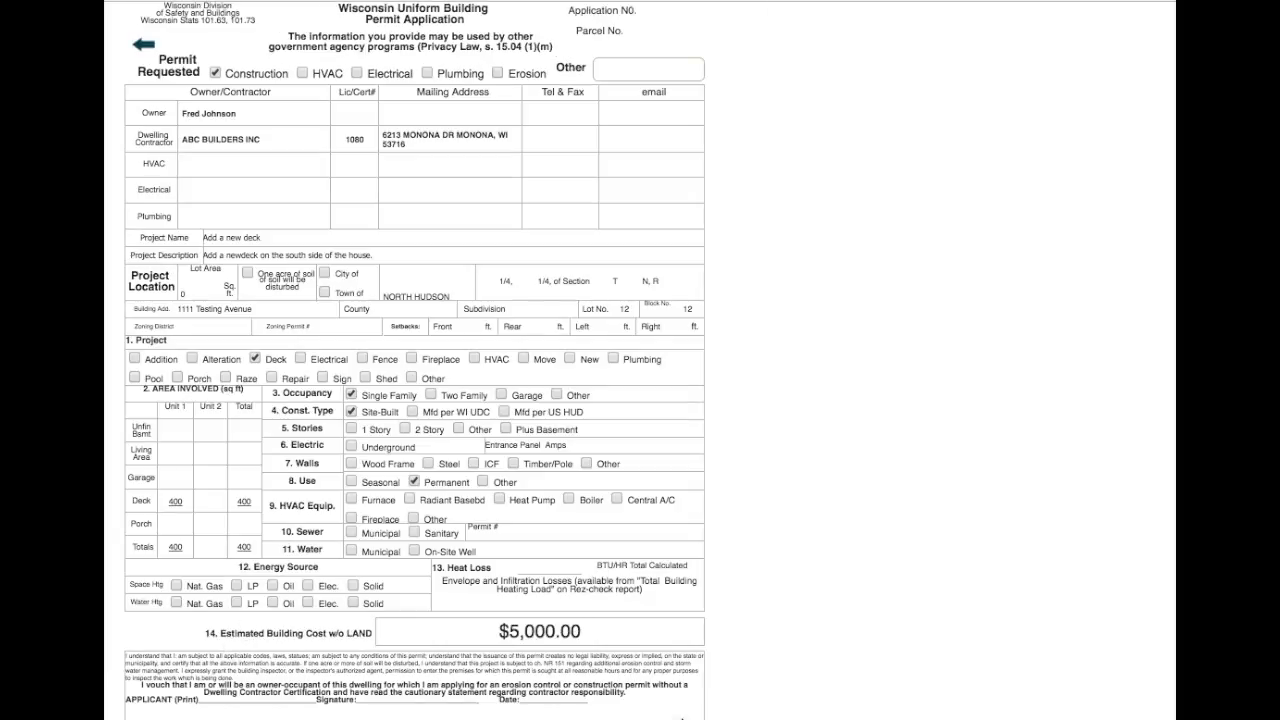
pyautogui.scroll(-5, 592, 439)
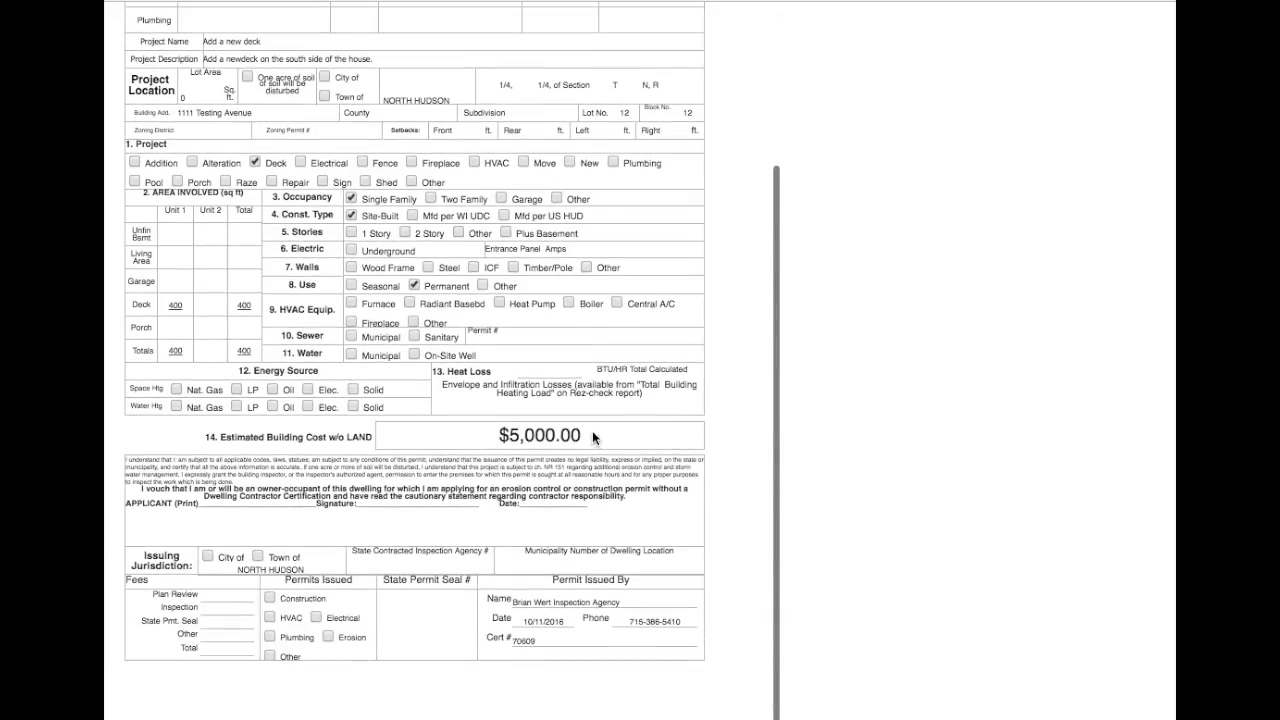
pyautogui.scroll(2, 592, 430)
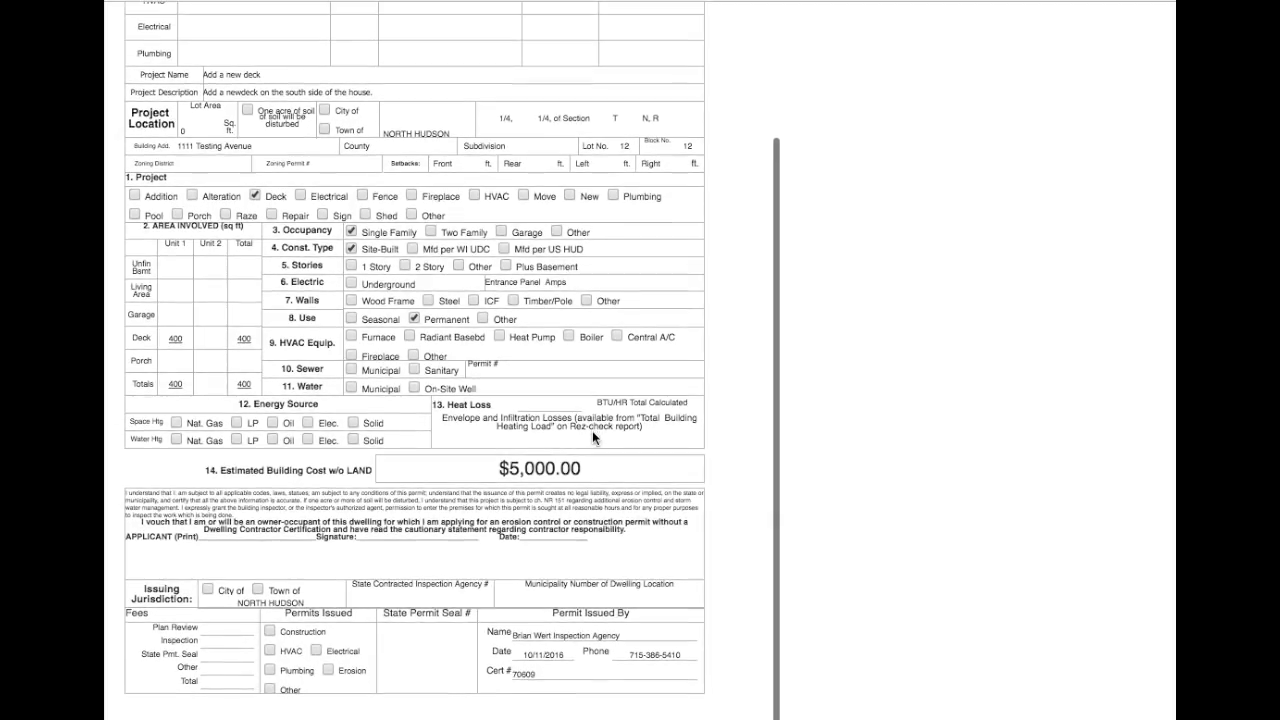
pyautogui.scroll(2, 592, 434)
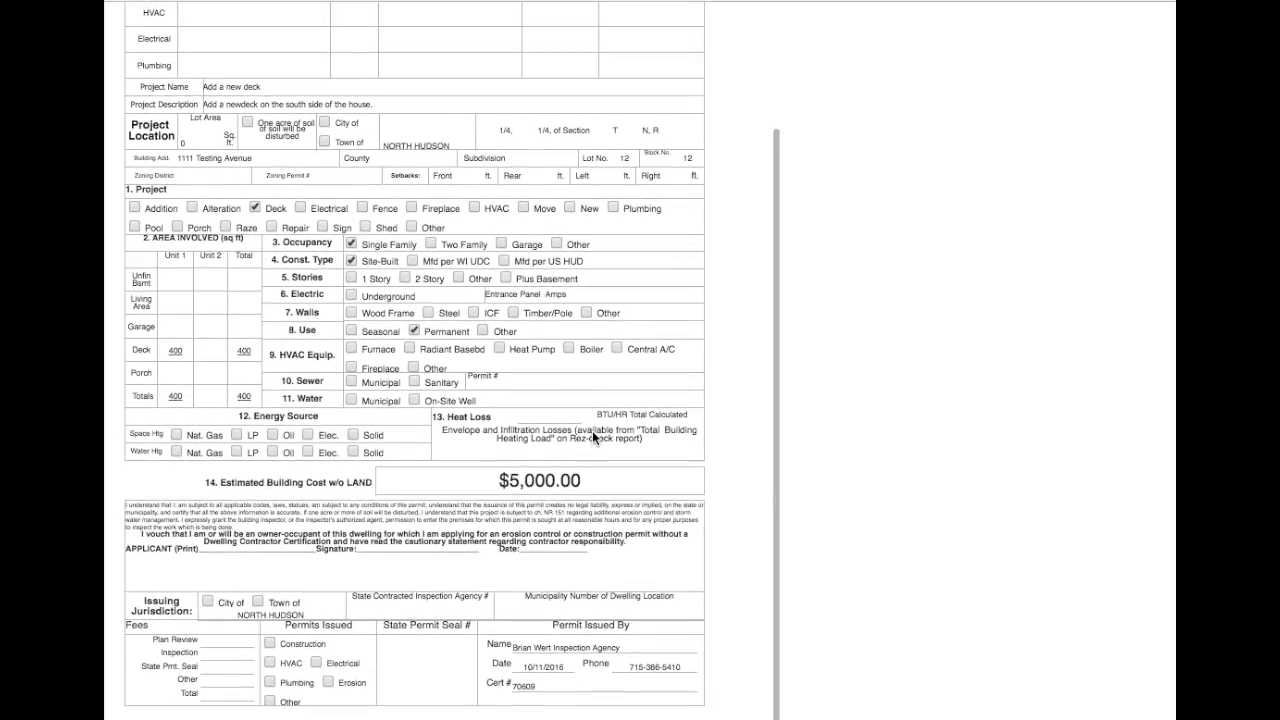
pyautogui.scroll(5, 592, 437)
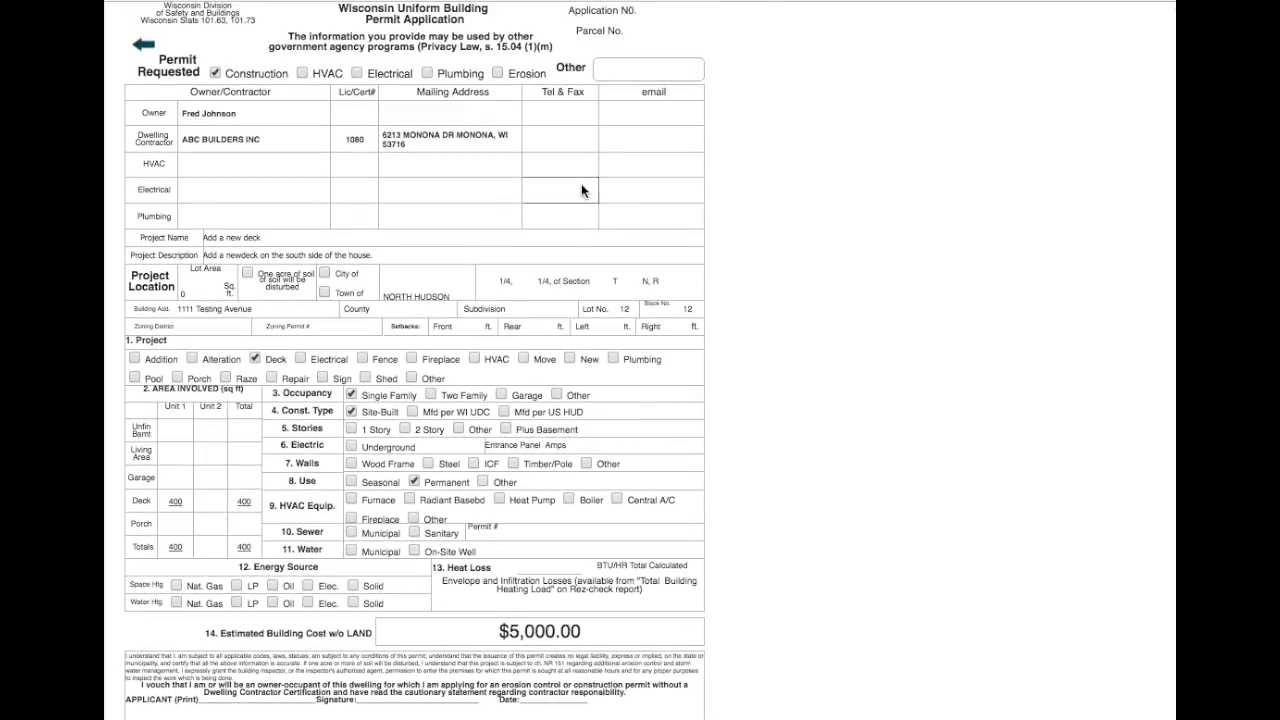
# - Return to application APP0713, submit it, and acknowledge the Permit Saved confirmation
pyautogui.click(141, 46)
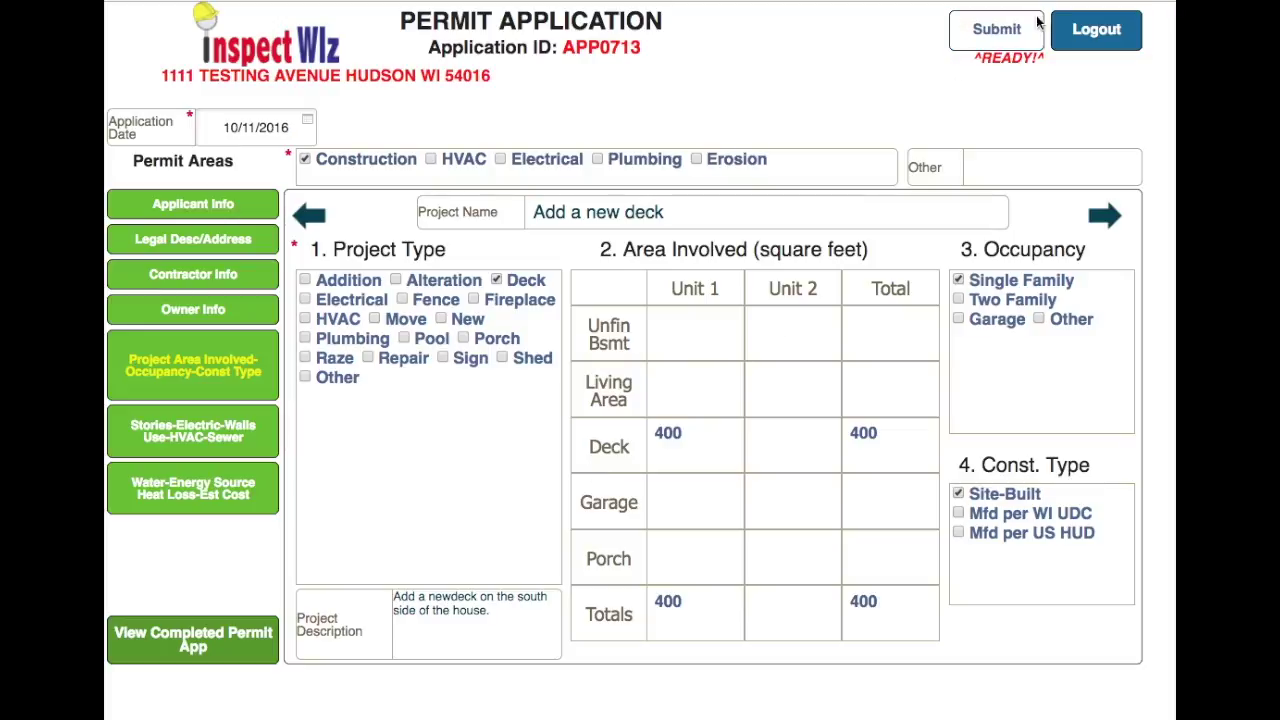
pyautogui.click(995, 30)
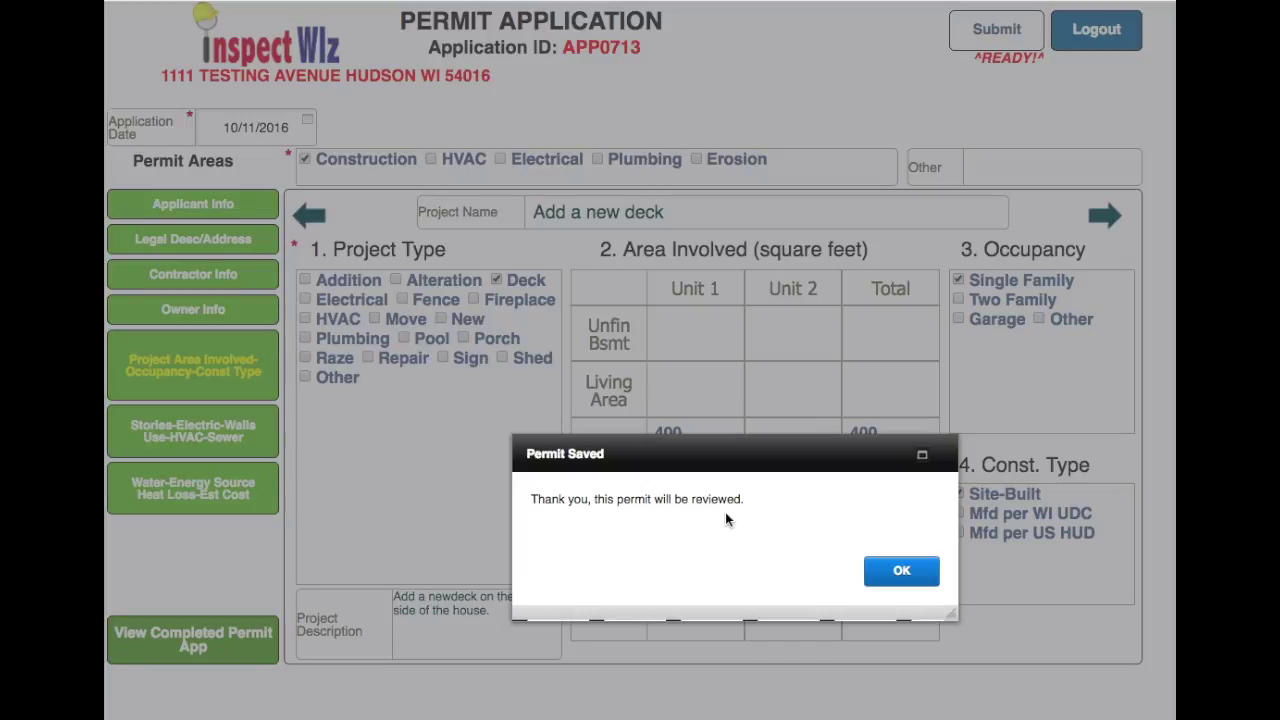
pyautogui.click(901, 572)
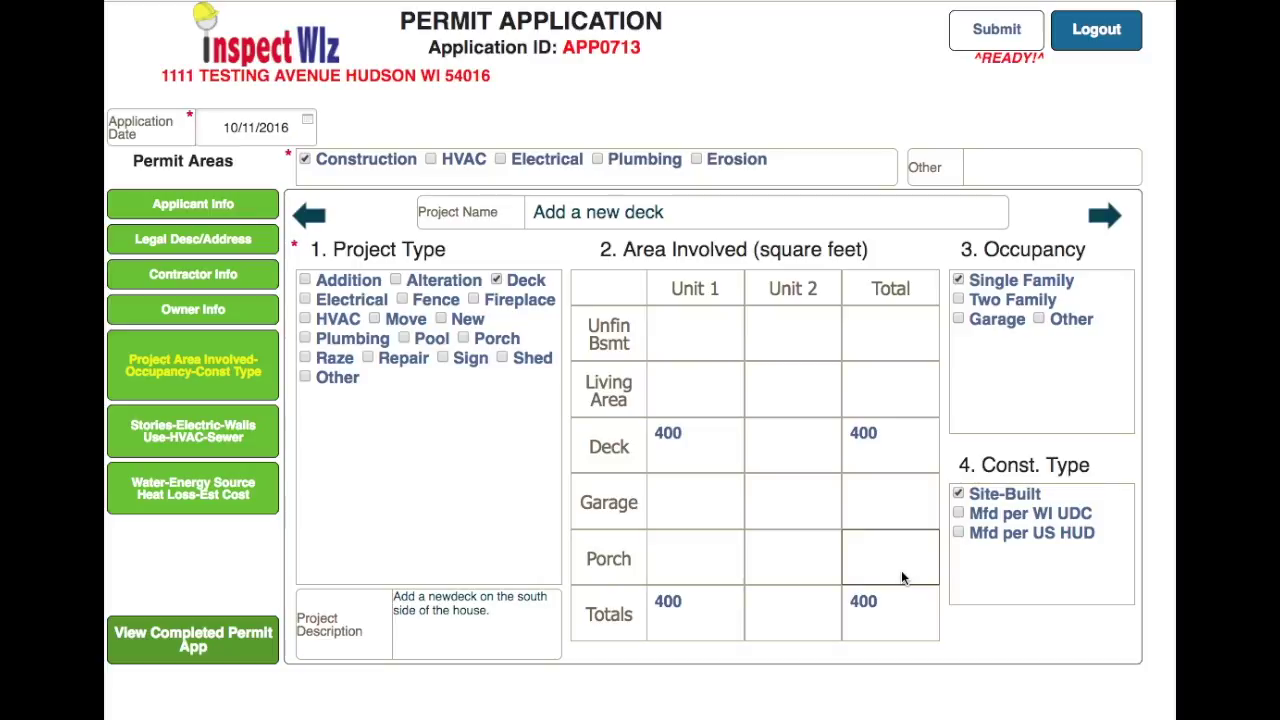